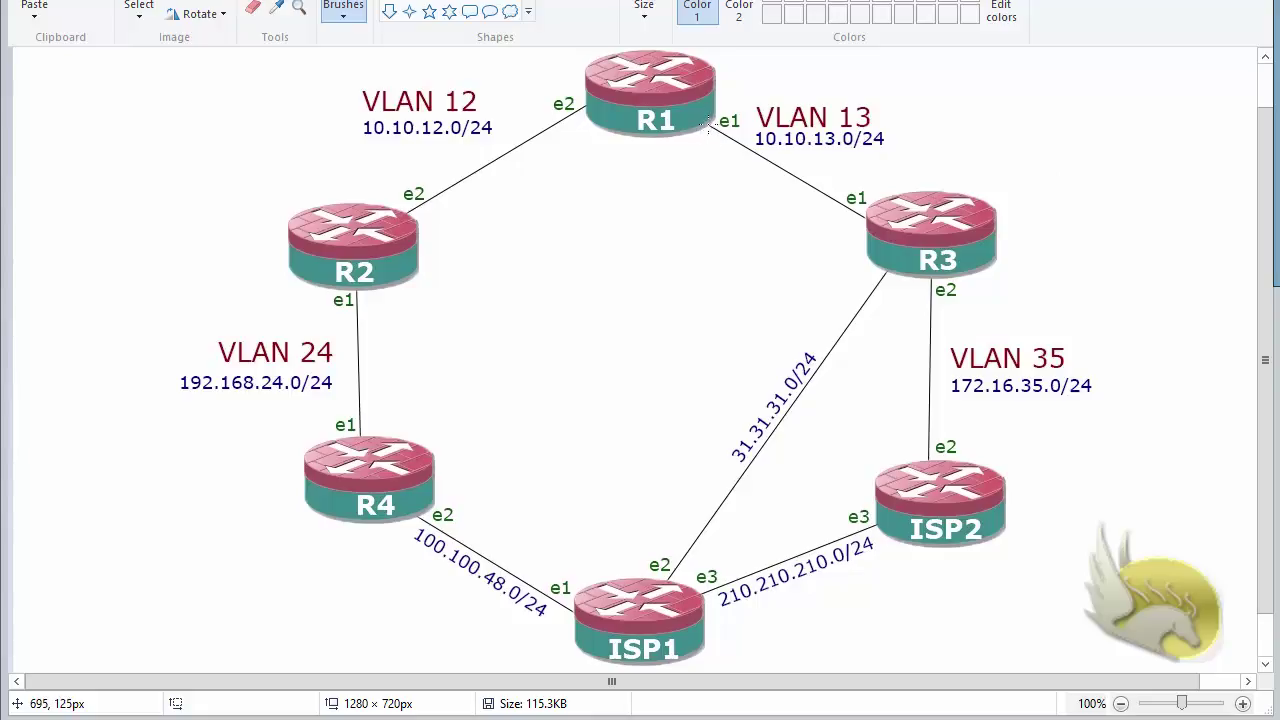
mouse_move(707, 125)
left_mouse_down()
mouse_move(709, 146)
mouse_move(770, 187)
mouse_move(846, 202)
mouse_move(838, 215)
left_mouse_up()
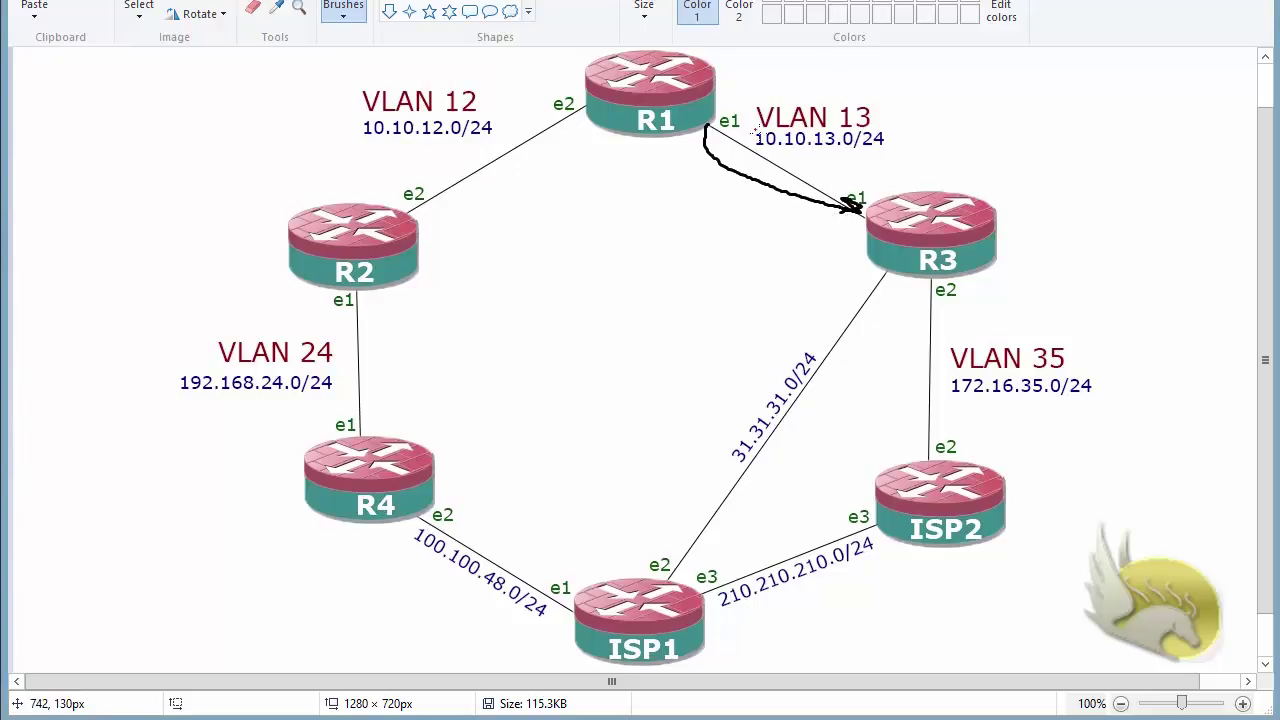
left_click_drag(756, 148, 848, 148)
key("ctrl+z")
key("ctrl+z")
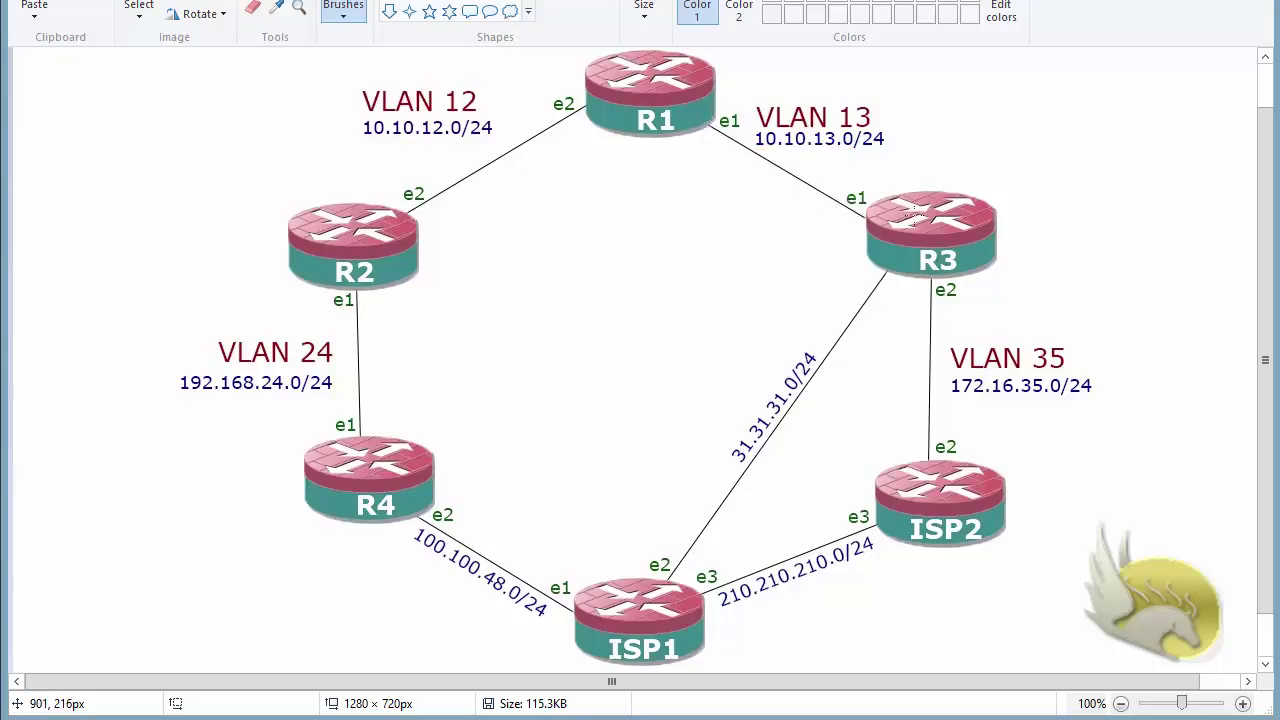
Step: Mark router R3 on the topology diagram with a red stroke, and select the 3.3.3.0/24 route in R3's WinBox session
left_click_drag(926, 170, 916, 230)
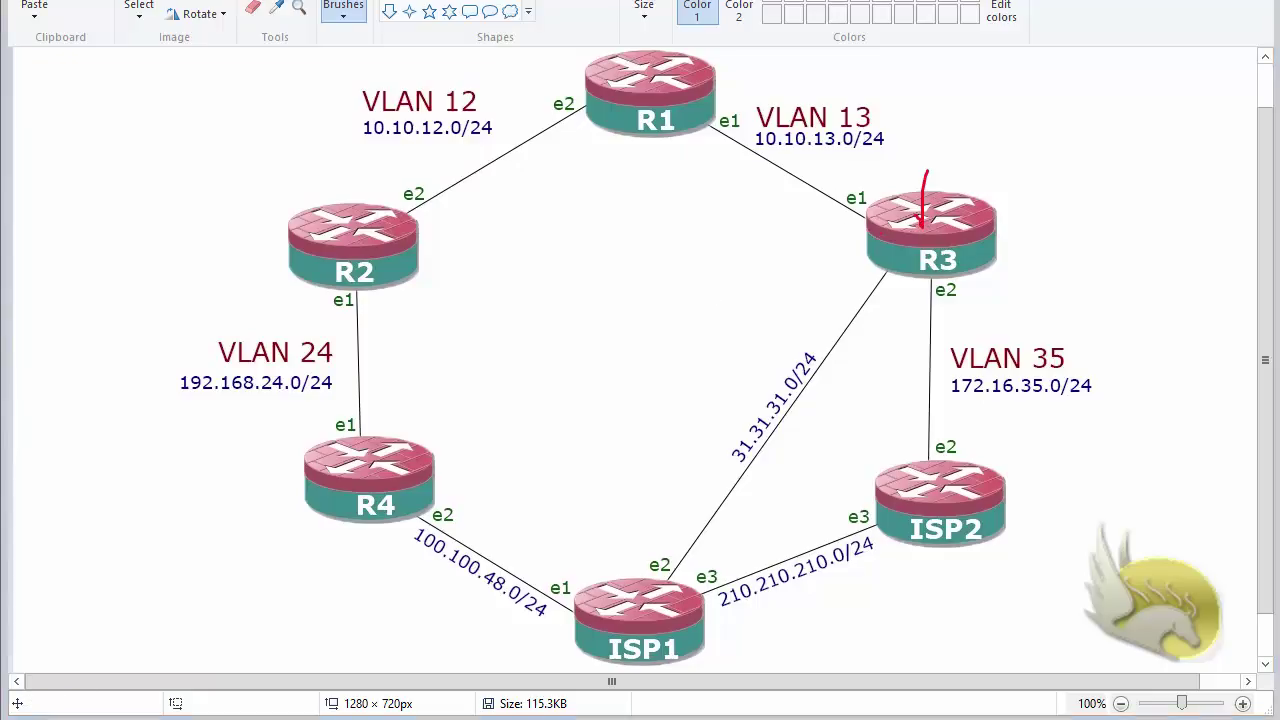
key("alt+Tab")
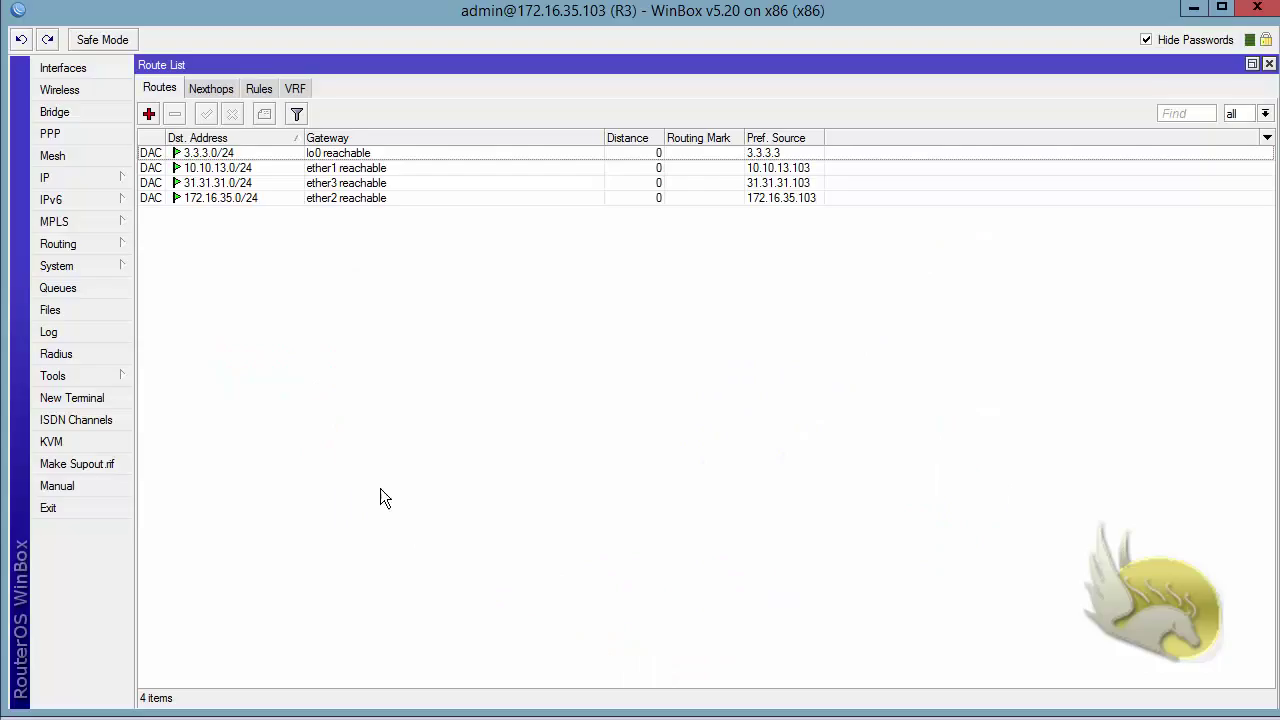
left_click(216, 155)
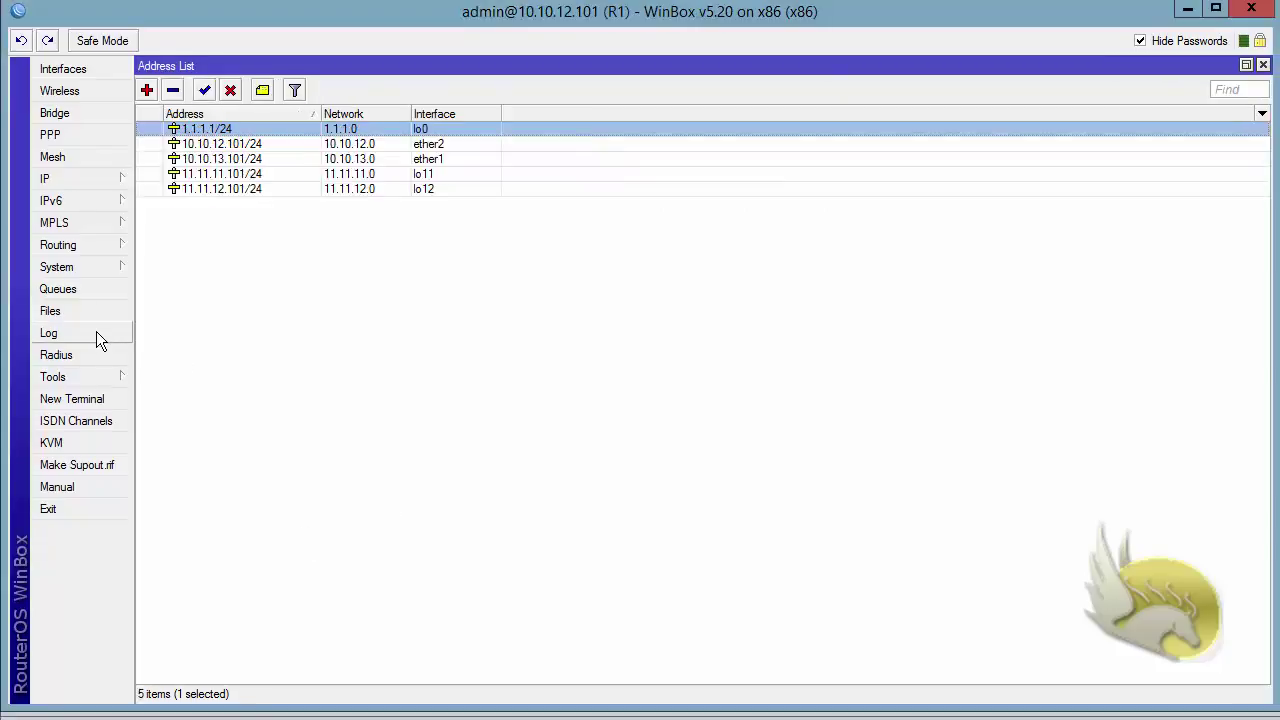
Step: Ping 3.3.3.3 from R1's WinBox session, stop the test after a few packets and close the ping tool
left_click(95, 375)
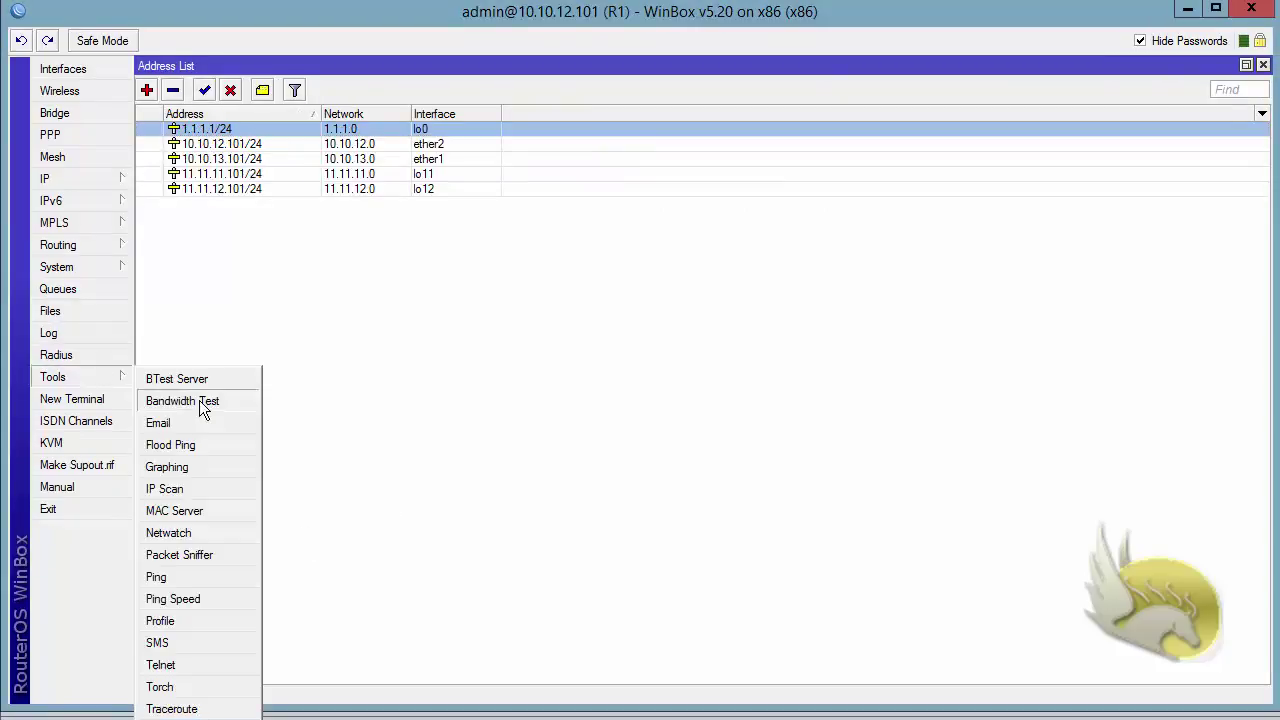
left_click(194, 577)
type("3.3.3.3")
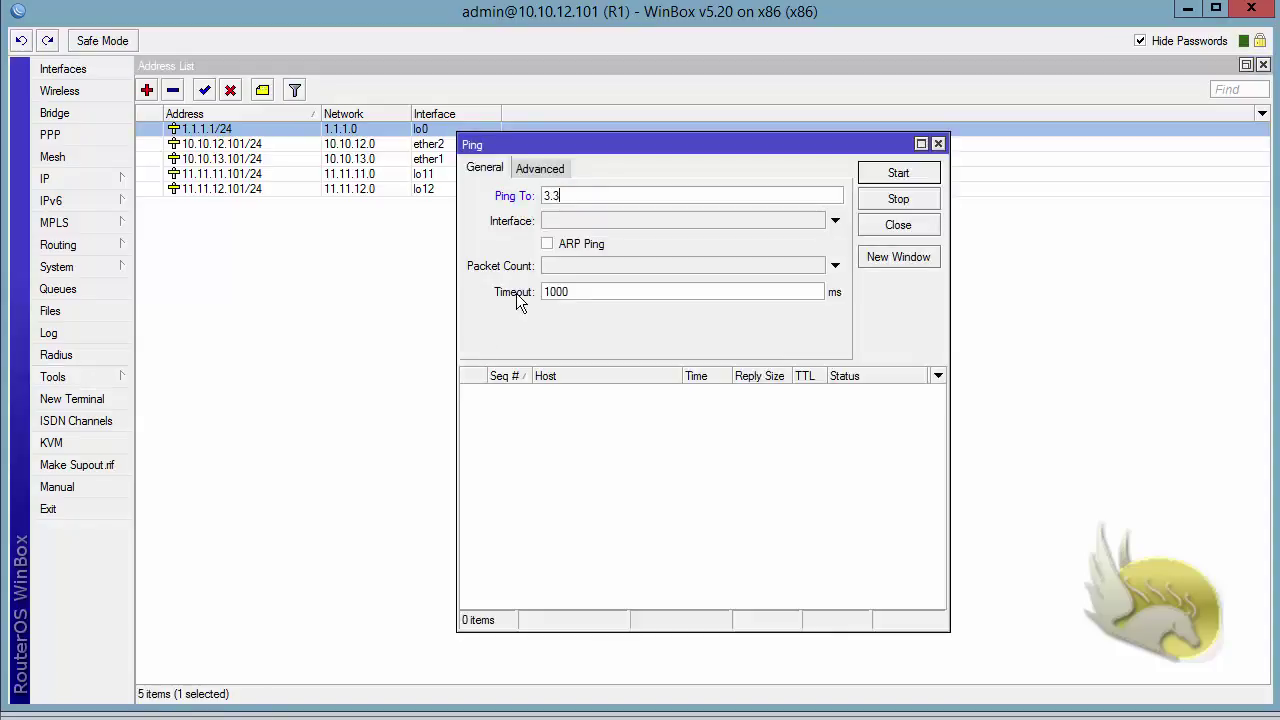
left_click(899, 174)
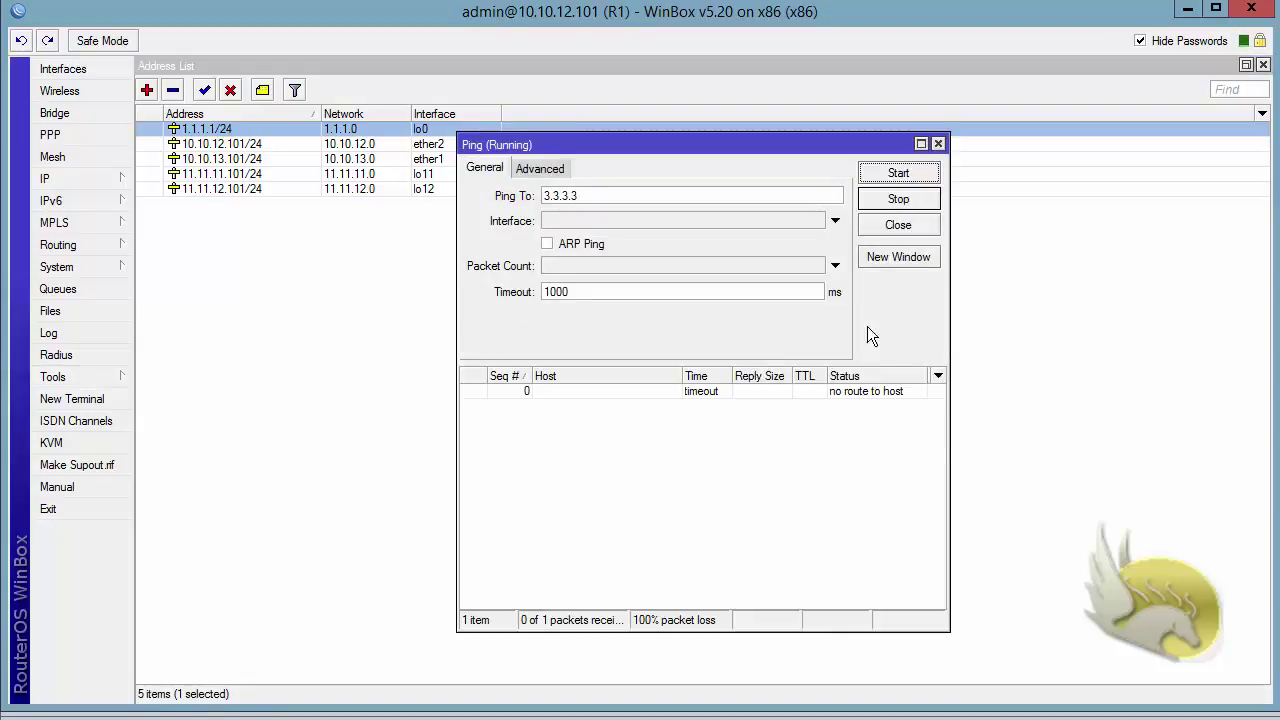
left_click(857, 394)
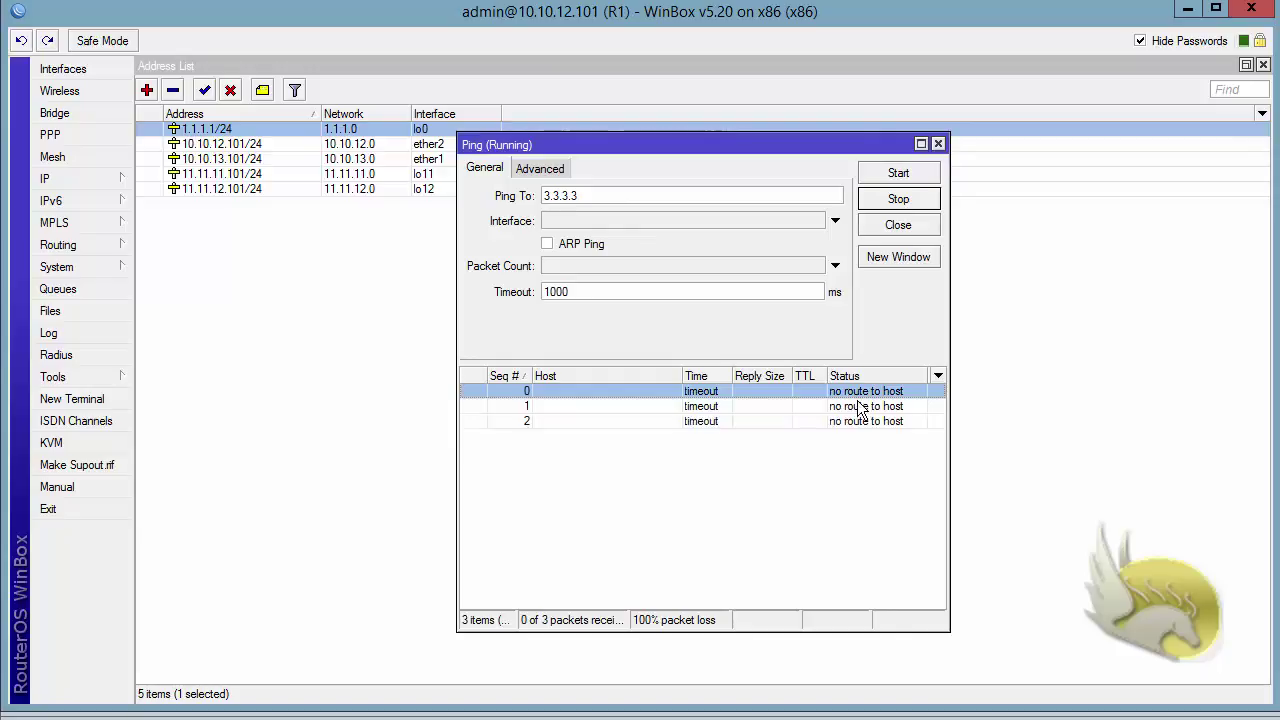
left_click(887, 202)
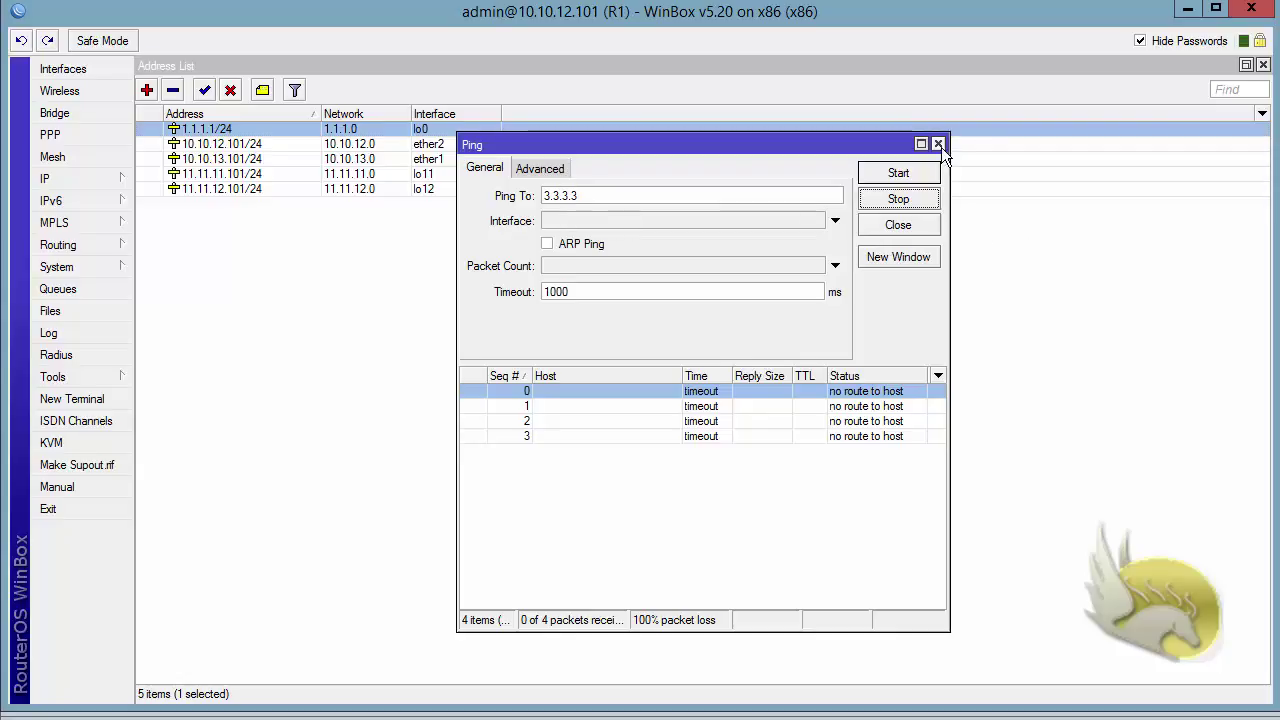
left_click(932, 224)
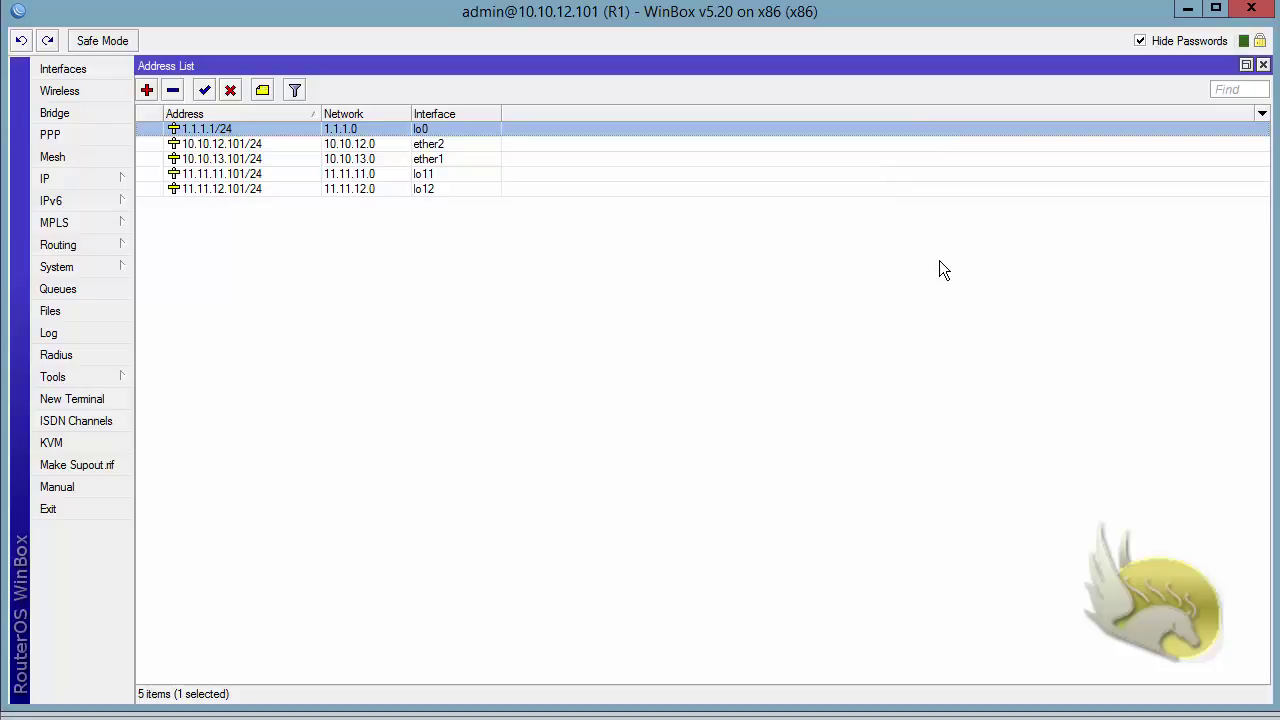
Step: Start a new route in R1's route list with destination address 3.3.3.0/24
left_click(44, 179)
left_click(208, 464)
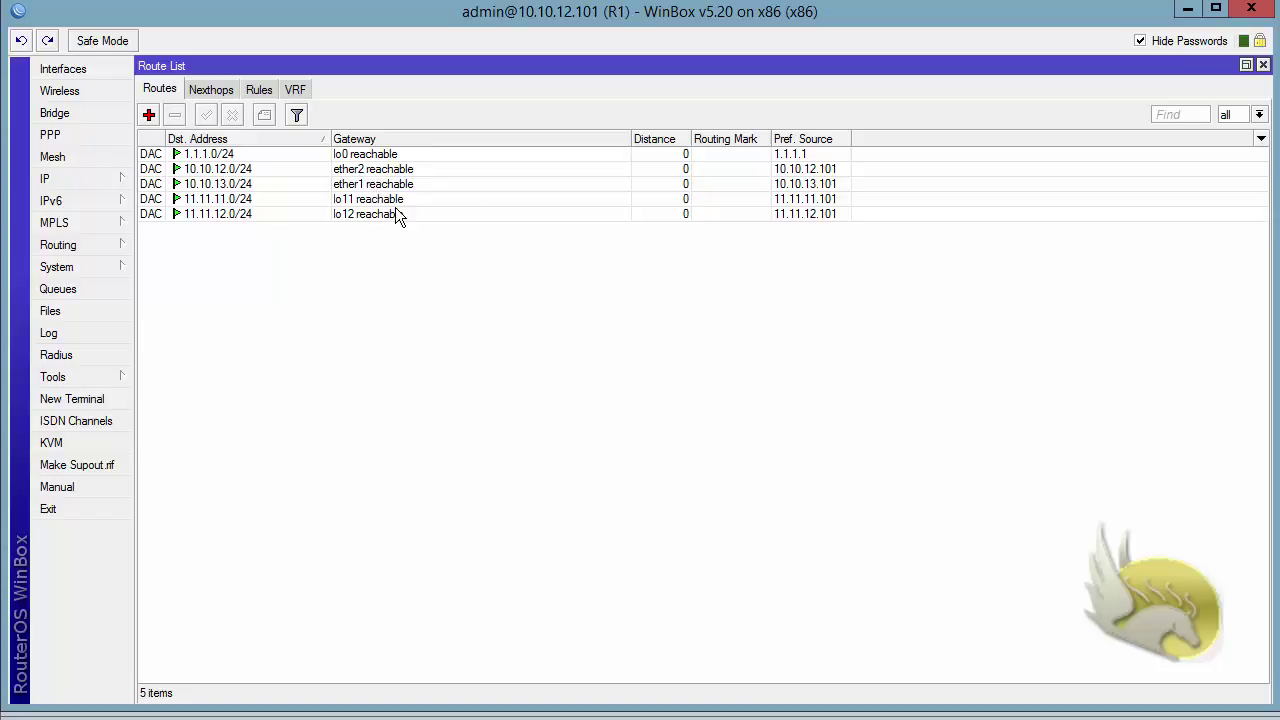
left_click(148, 115)
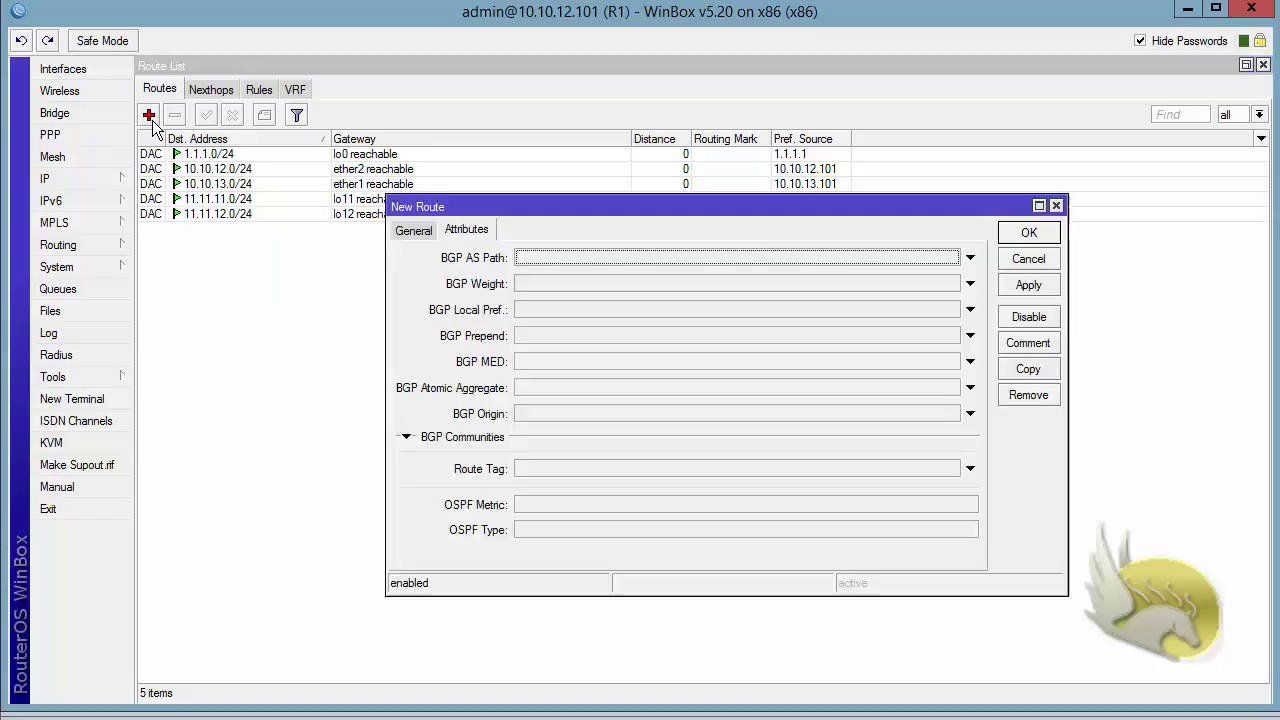
left_click(412, 230)
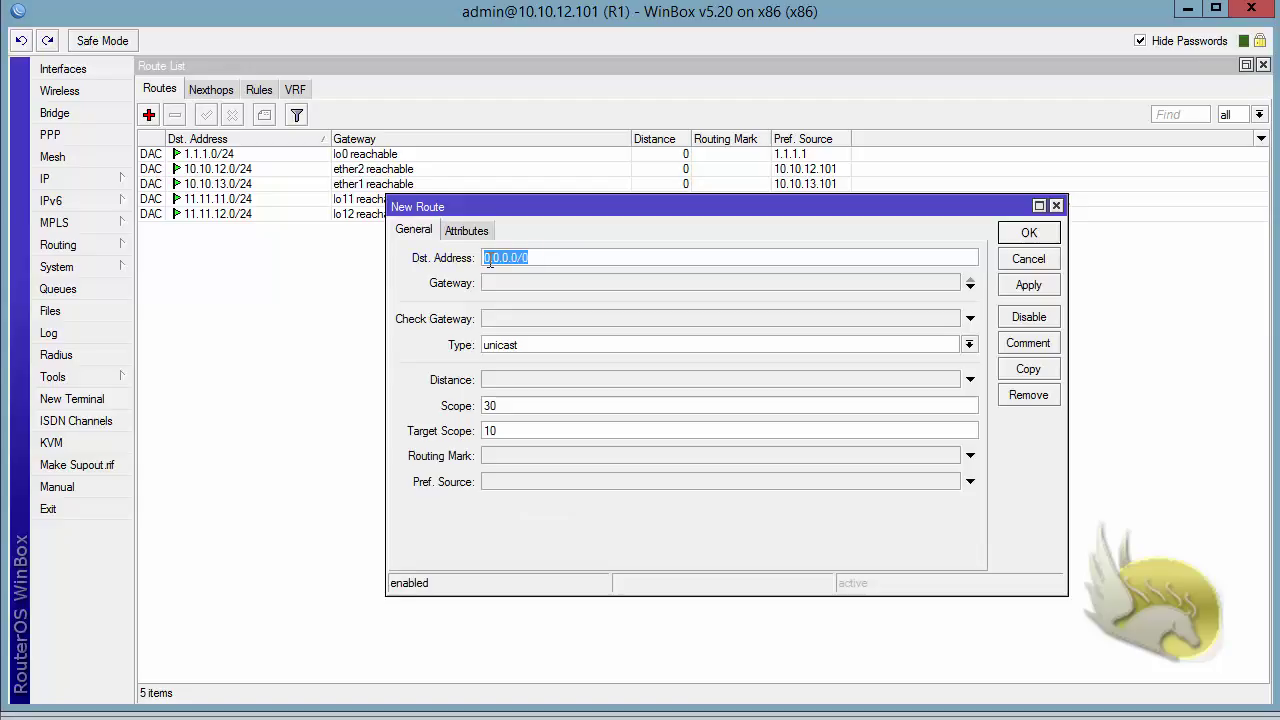
type("3.3.3.0/24")
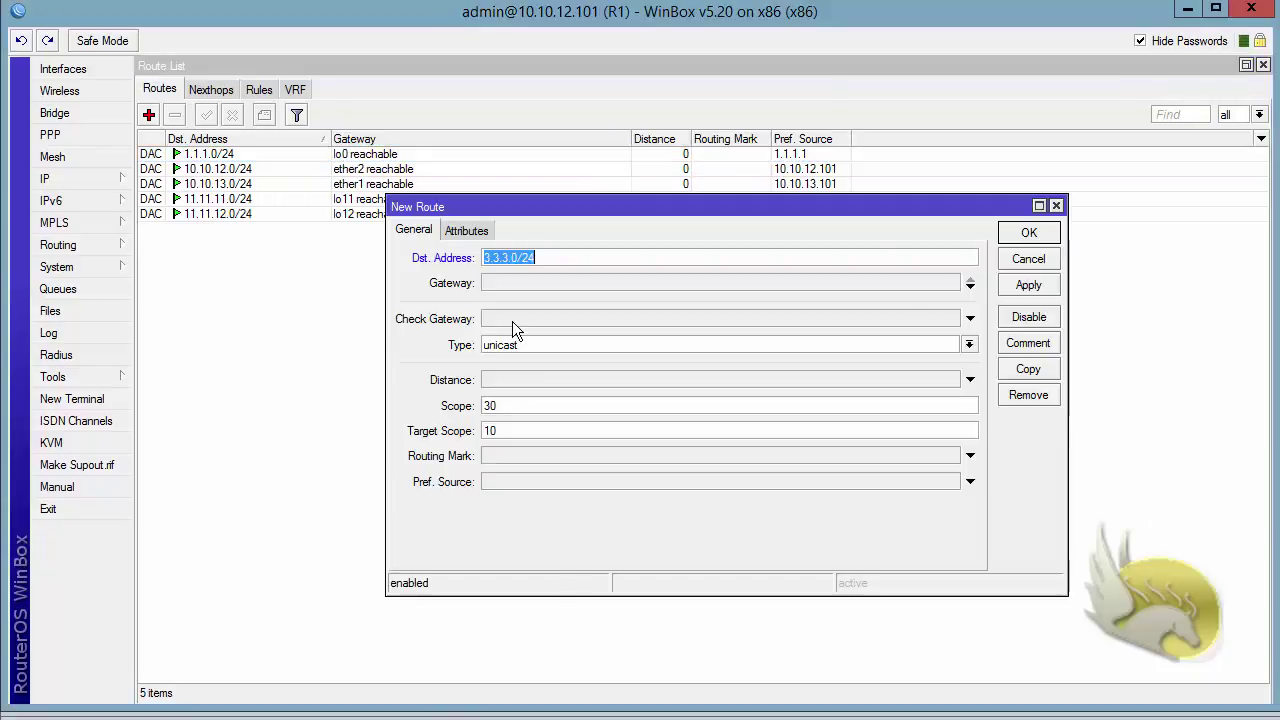
Step: Set the new R1 route's gateway to 10.10.13.103, save it and select it in the route list
left_click(496, 285)
left_click_drag(530, 283, 476, 285)
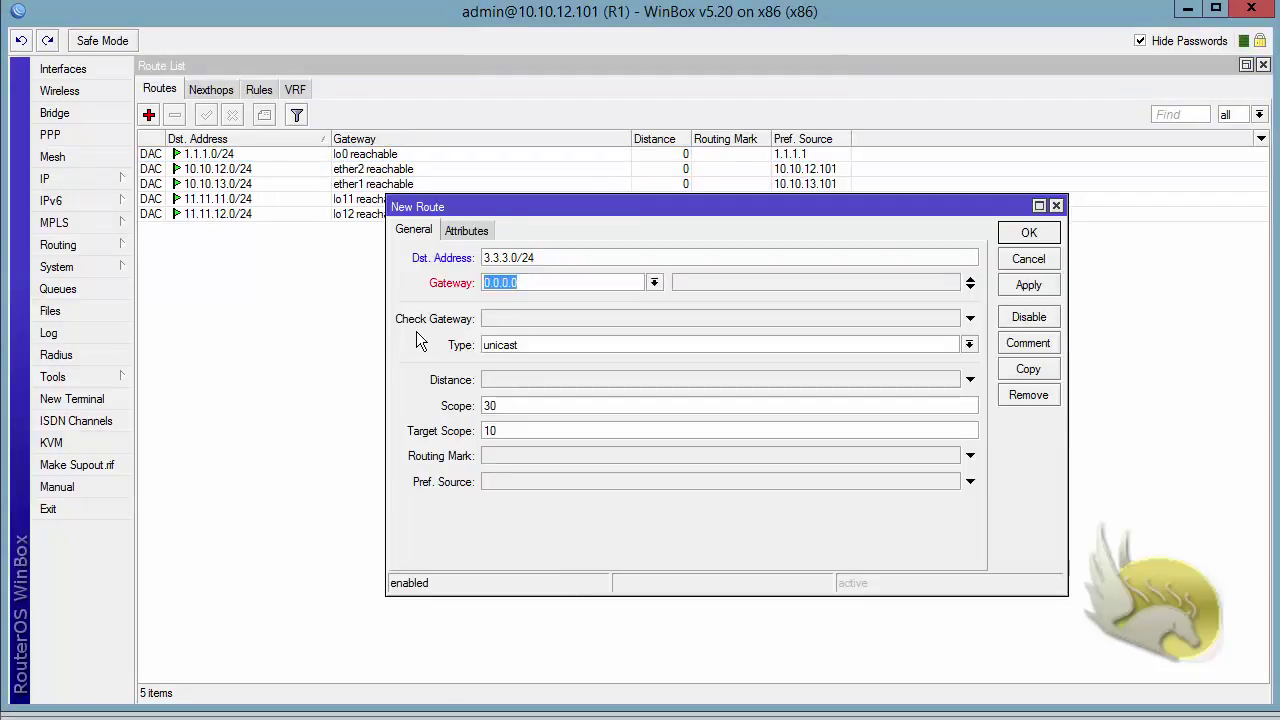
type("10.10.1")
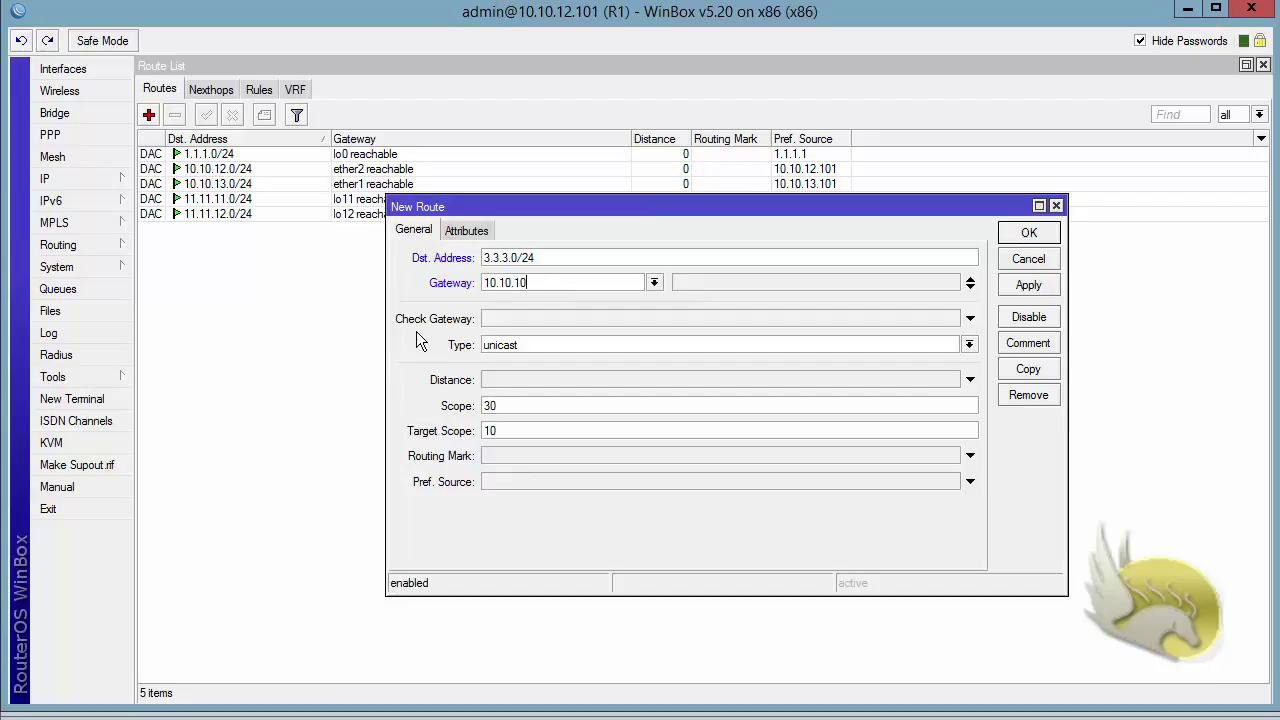
type("3.103")
left_click_drag(563, 283, 455, 300)
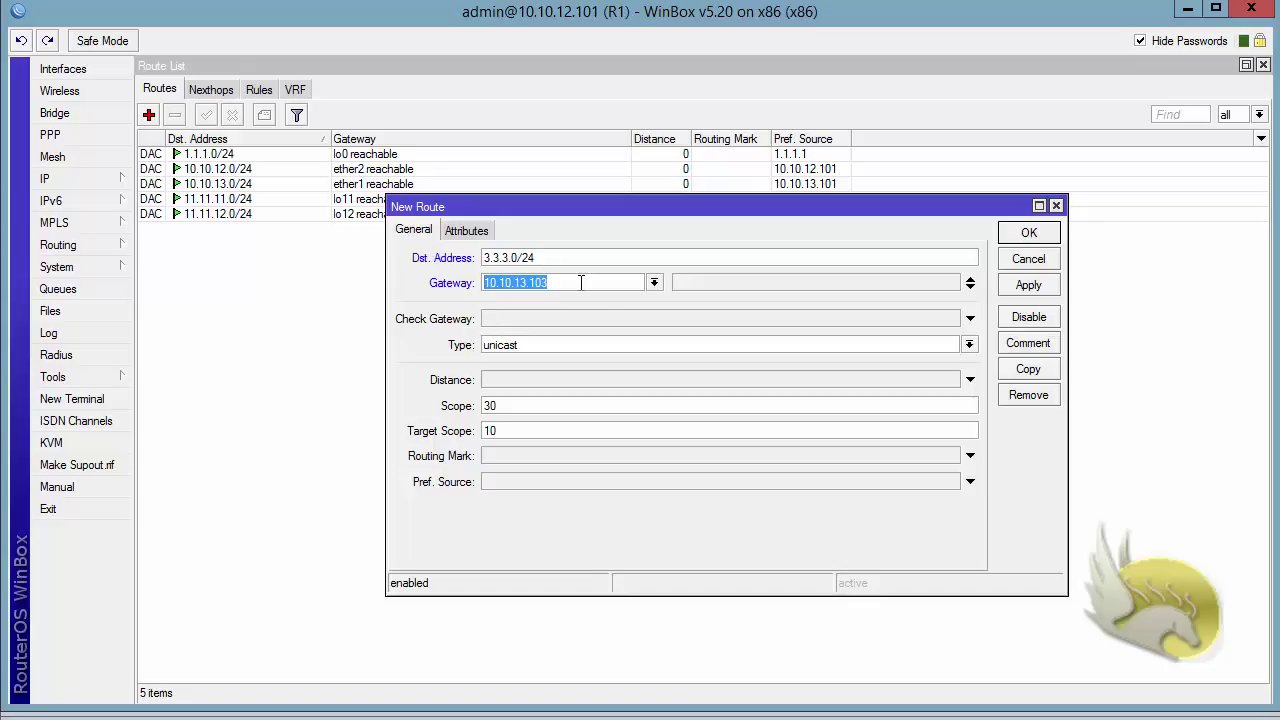
left_click(1031, 238)
left_click(245, 167)
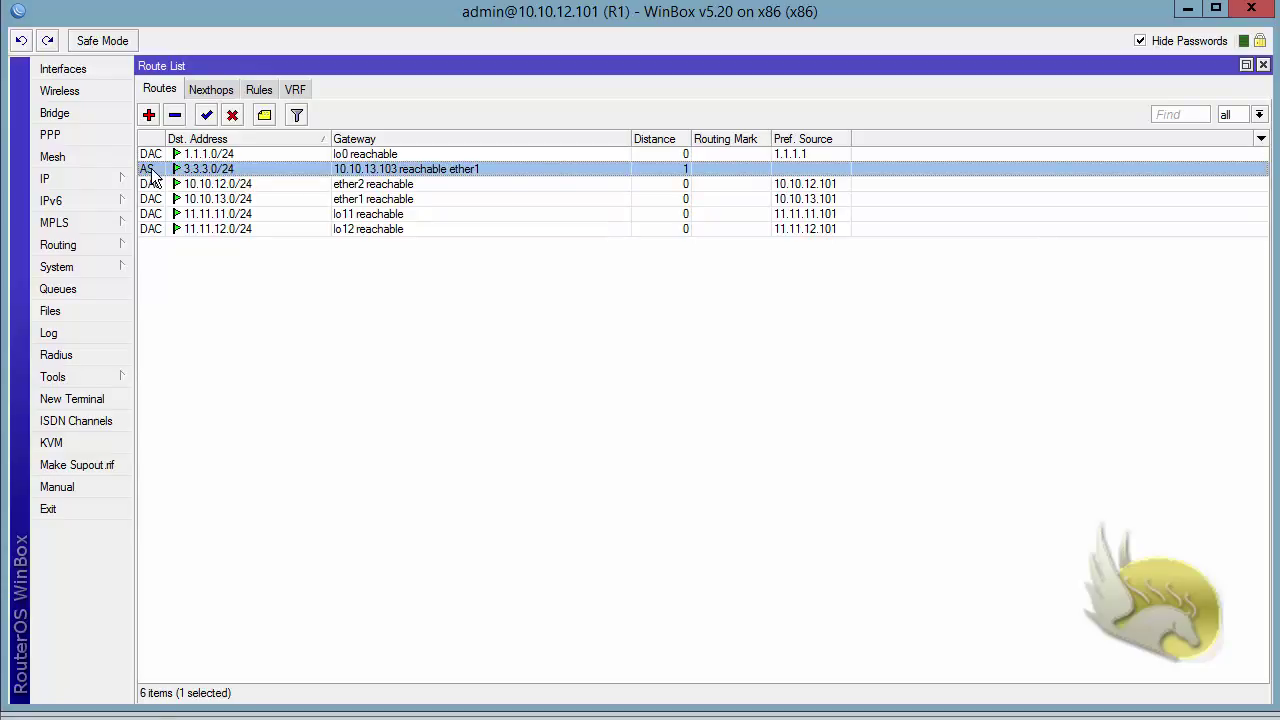
mouse_move(152, 178)
Step: Ping 3.3.3.3 from R1 again to test the new static route, and stop after a few packets
left_click(100, 377)
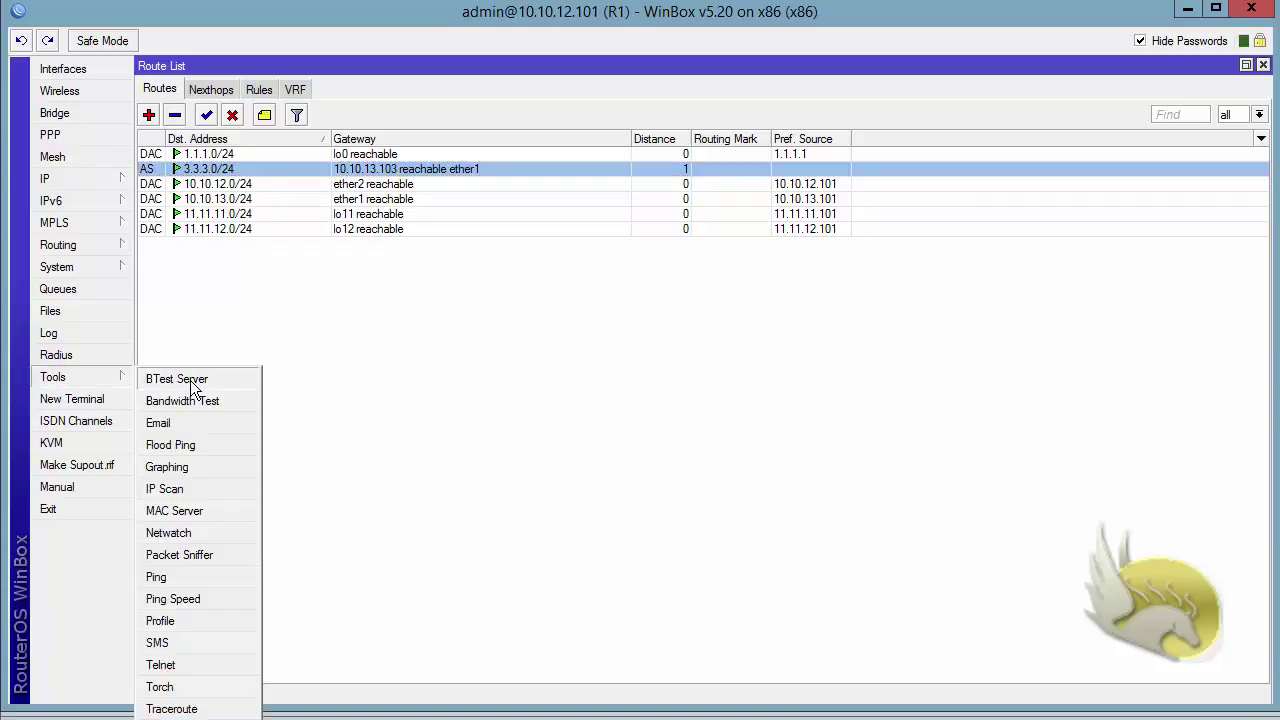
left_click(201, 576)
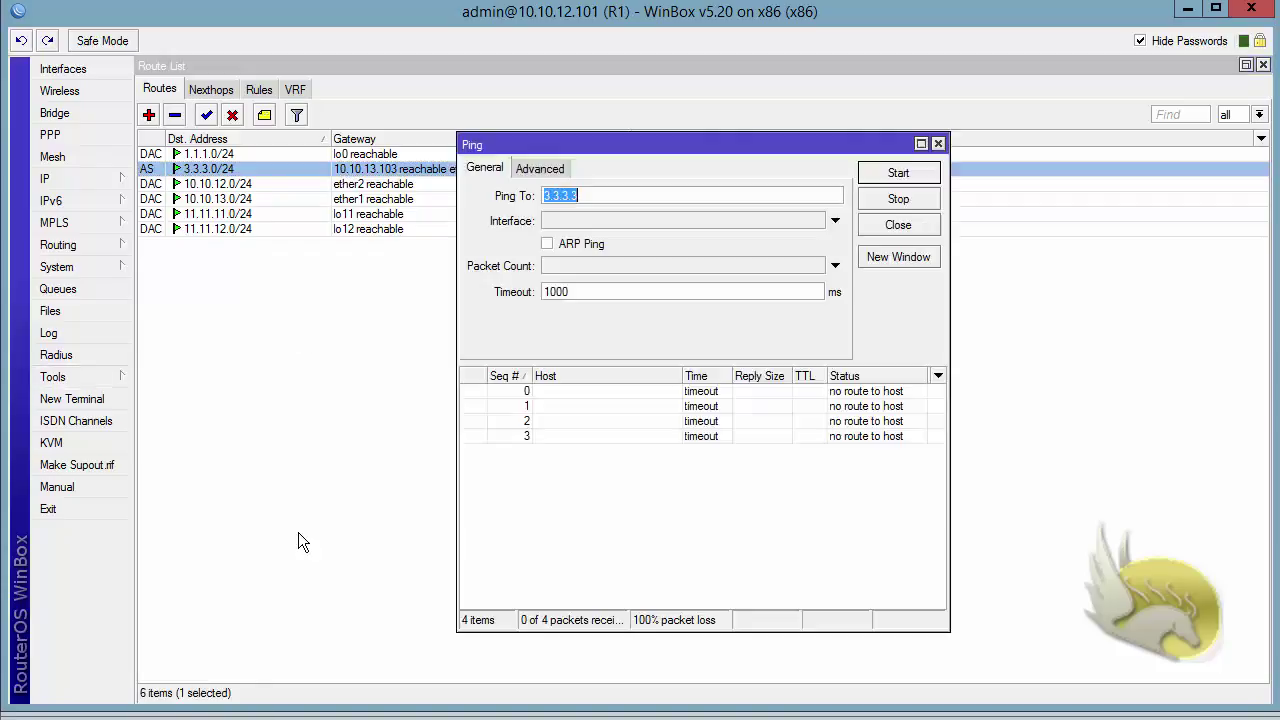
left_click(885, 175)
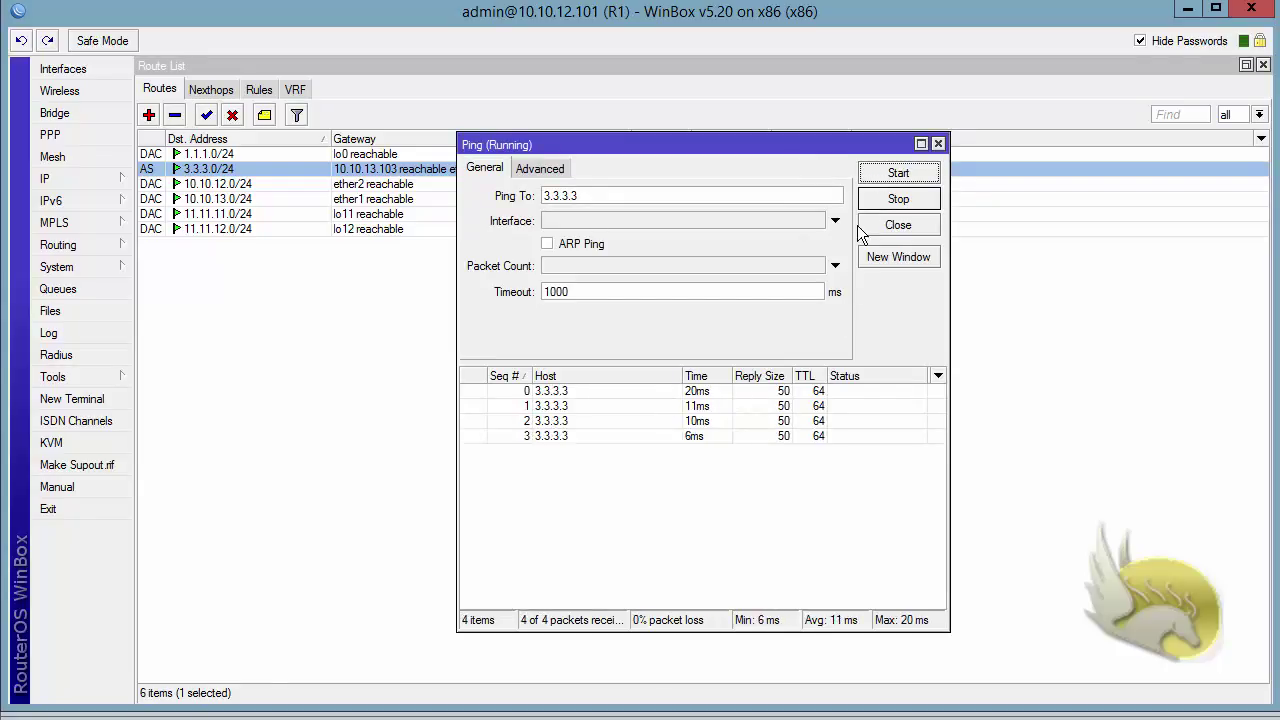
left_click(897, 199)
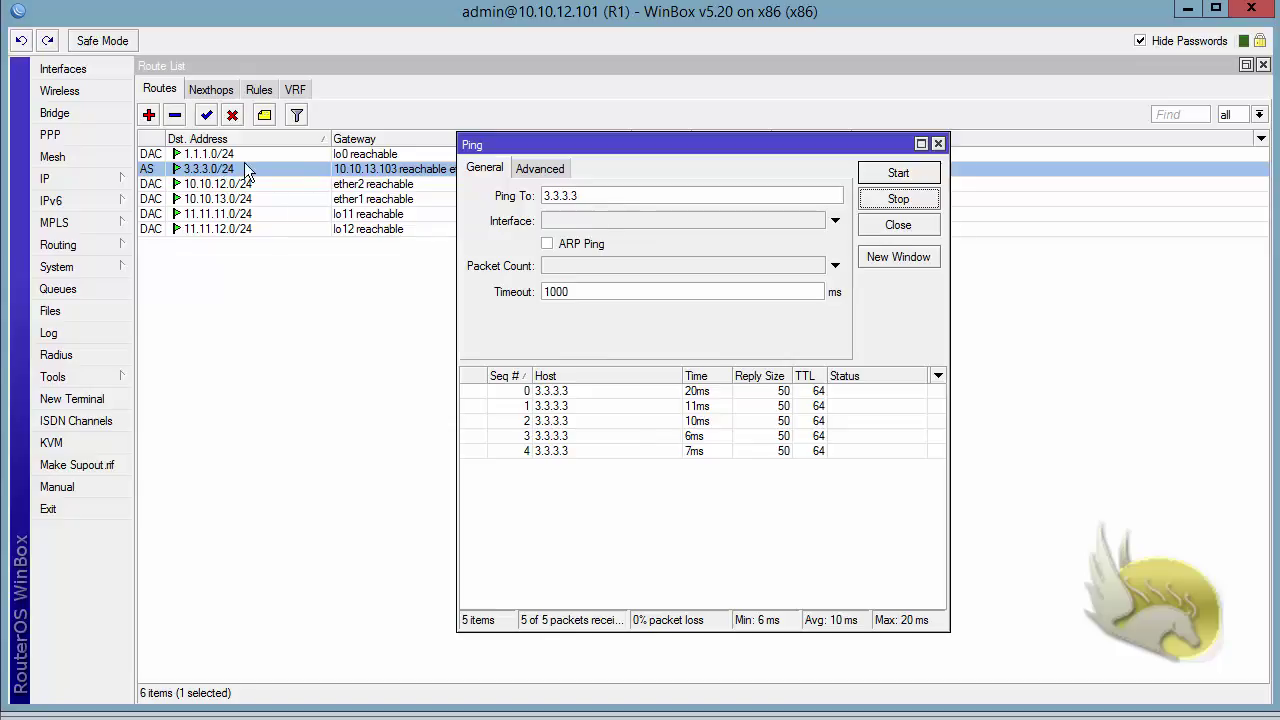
Step: Set the ping's source address to 1.1.1.1, run it from R1 to 3.3.3.3 and stop it after a few packets
left_click(520, 172)
left_click(575, 196)
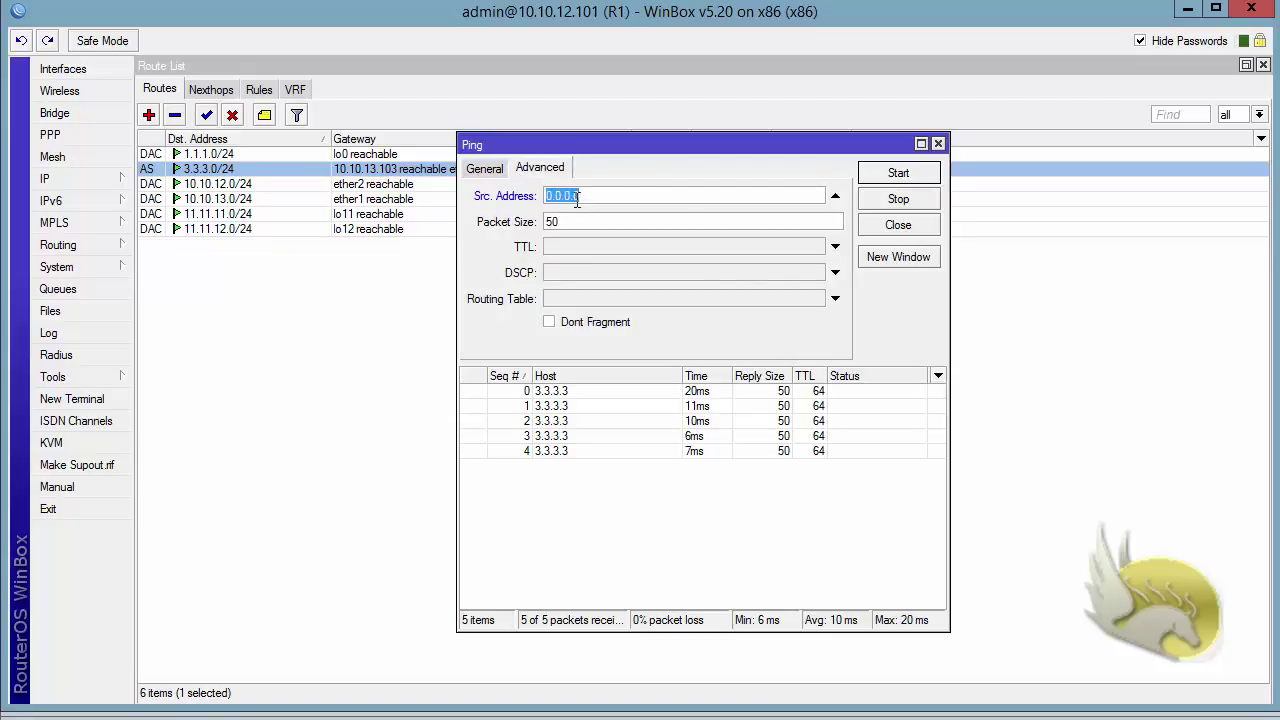
type("1.1.1.1")
left_click_drag(580, 195, 471, 230)
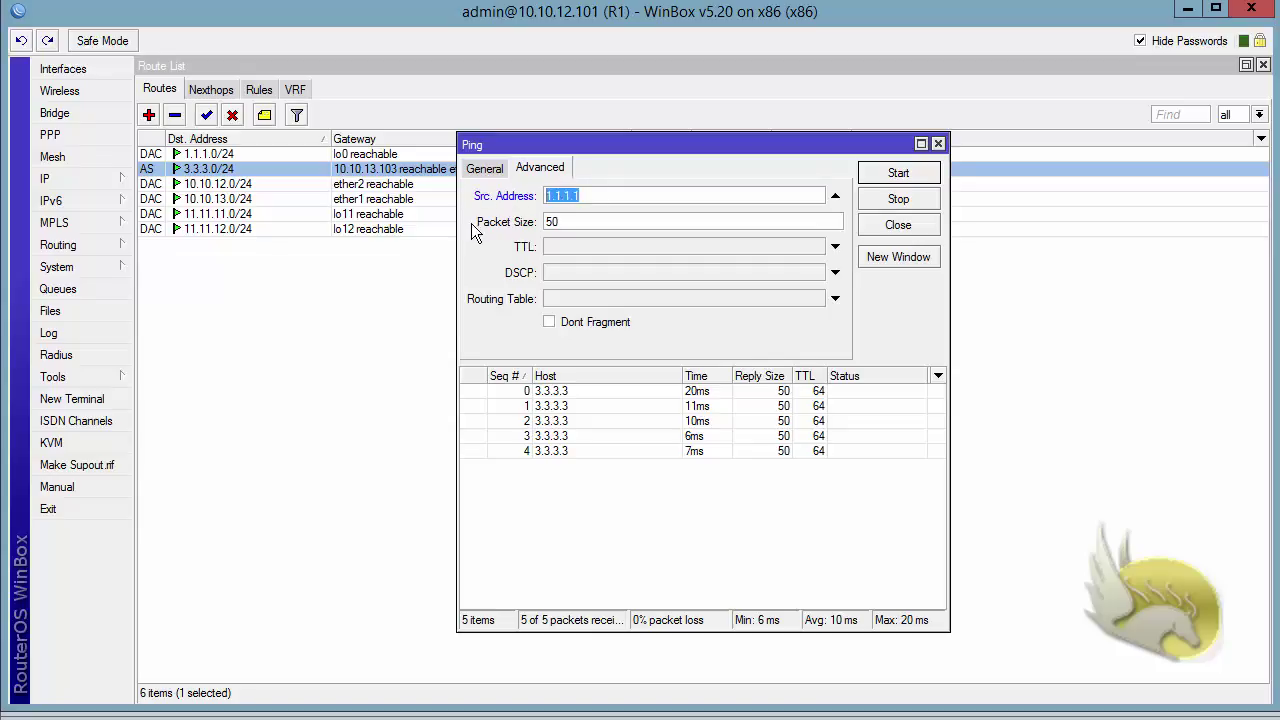
left_click(485, 168)
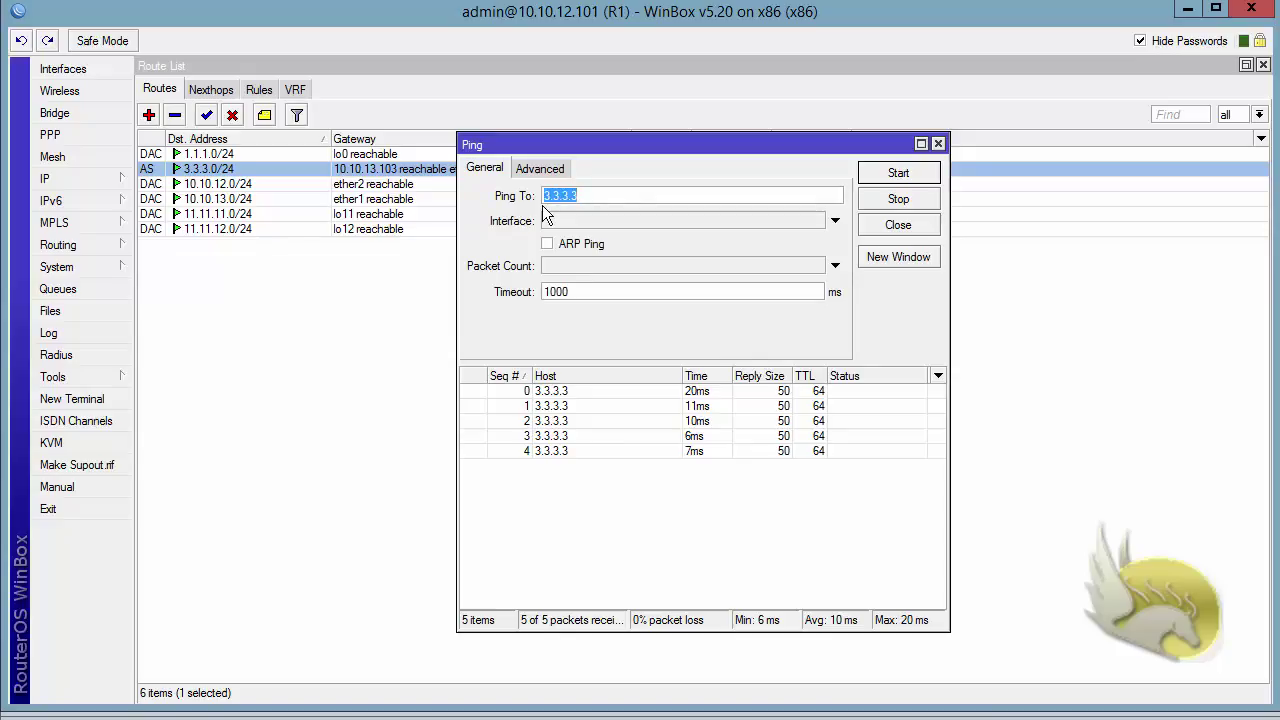
left_click(914, 177)
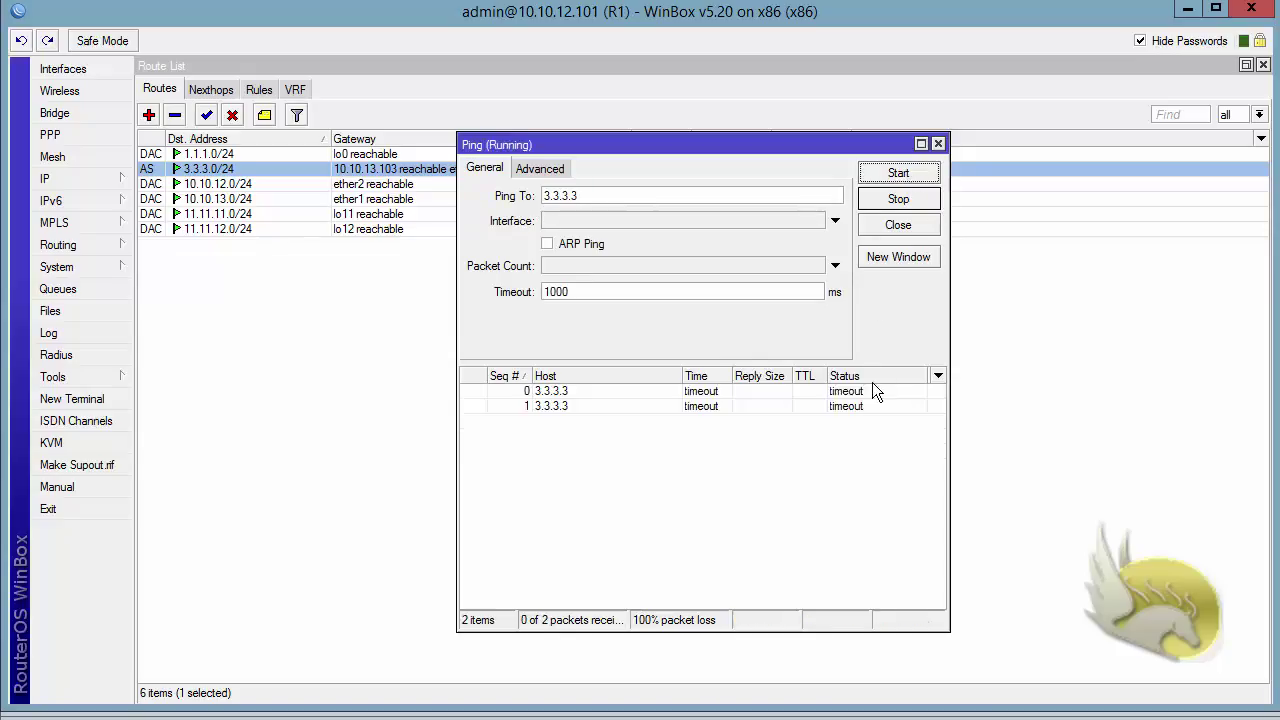
left_click(874, 390)
left_click(892, 200)
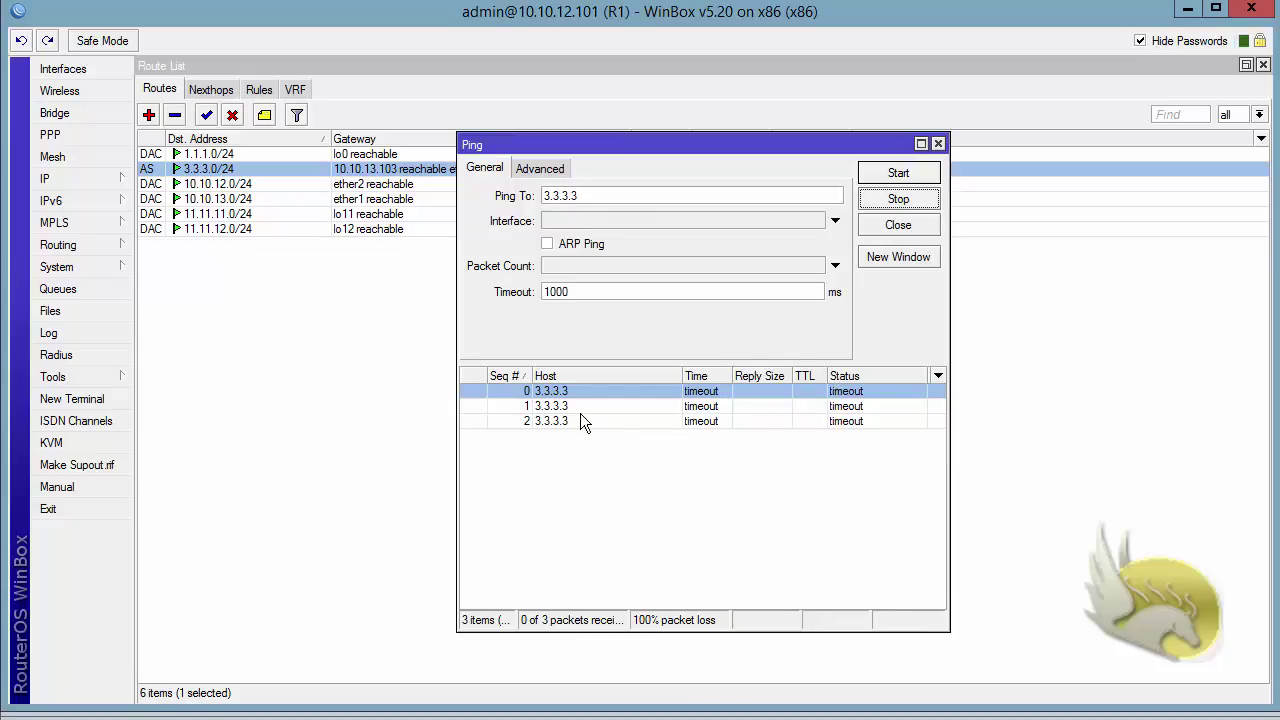
left_click_drag(589, 196, 504, 192)
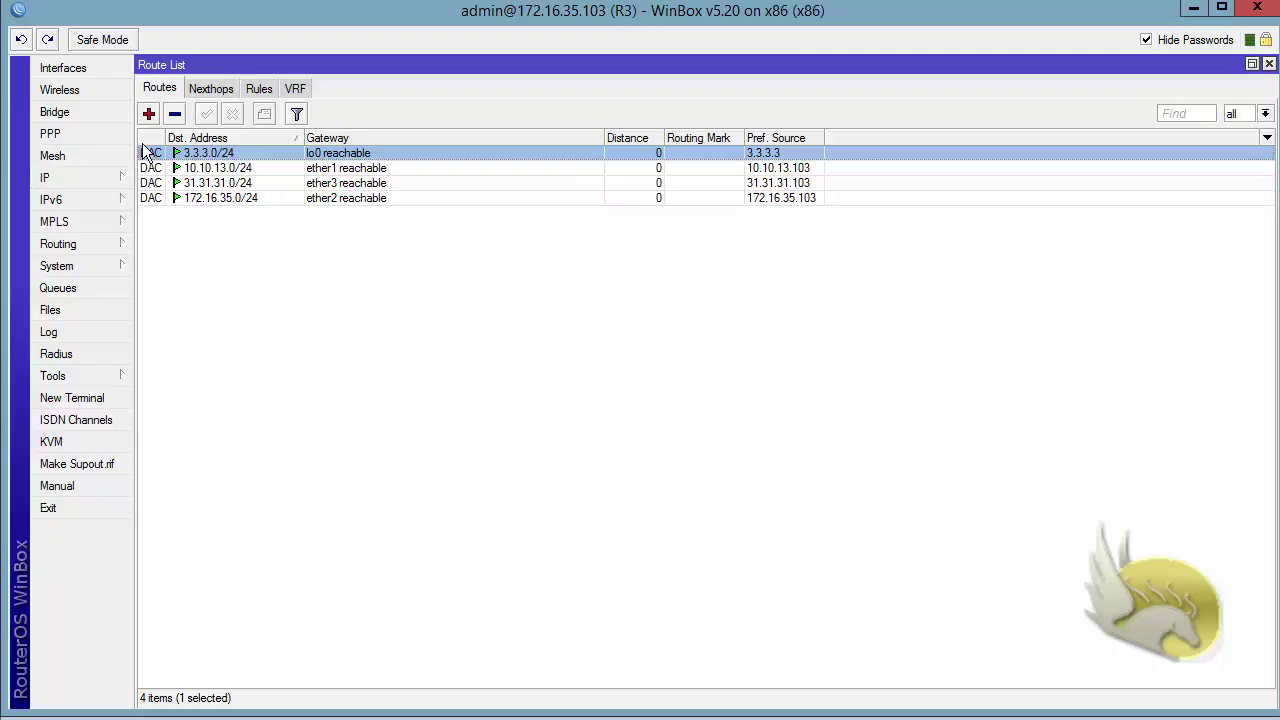
Step: Add a static route on R3 to 1.1.1.0/24 with gateway 10.10.13.101 and select it in the route list
left_click(148, 113)
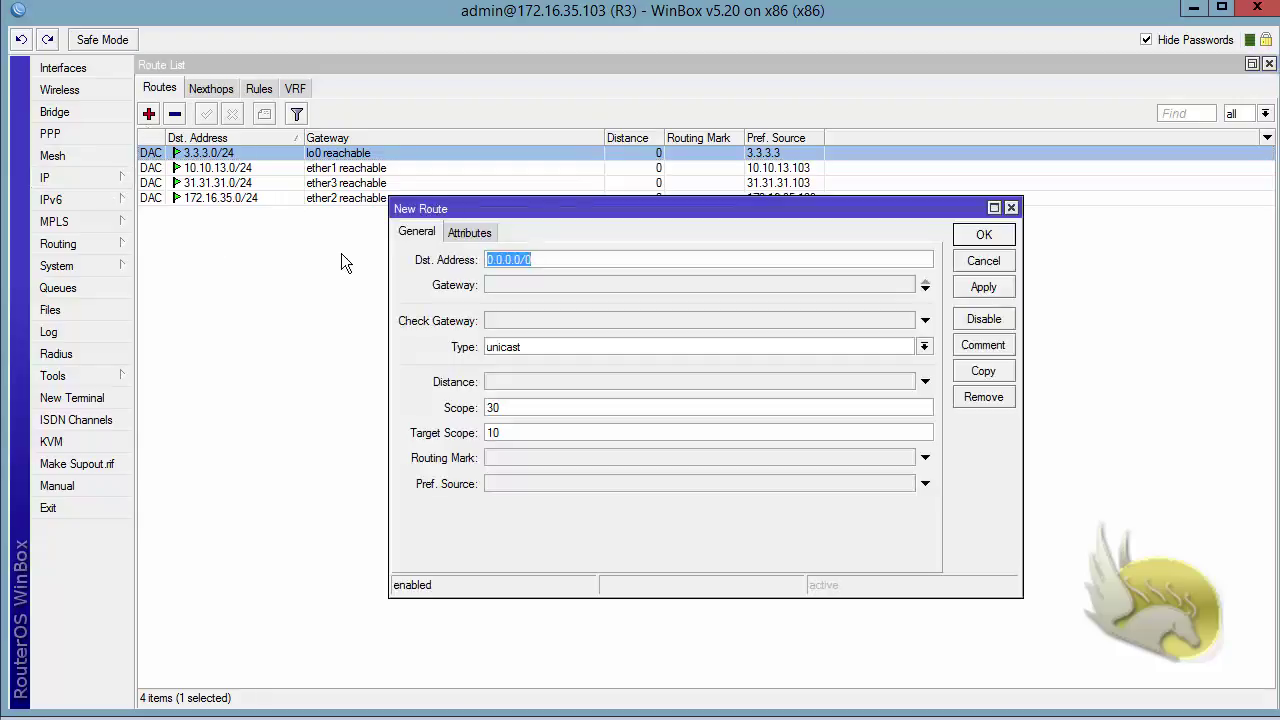
type("1.1.1.0/24")
left_click(509, 287)
left_click_drag(540, 287, 428, 286)
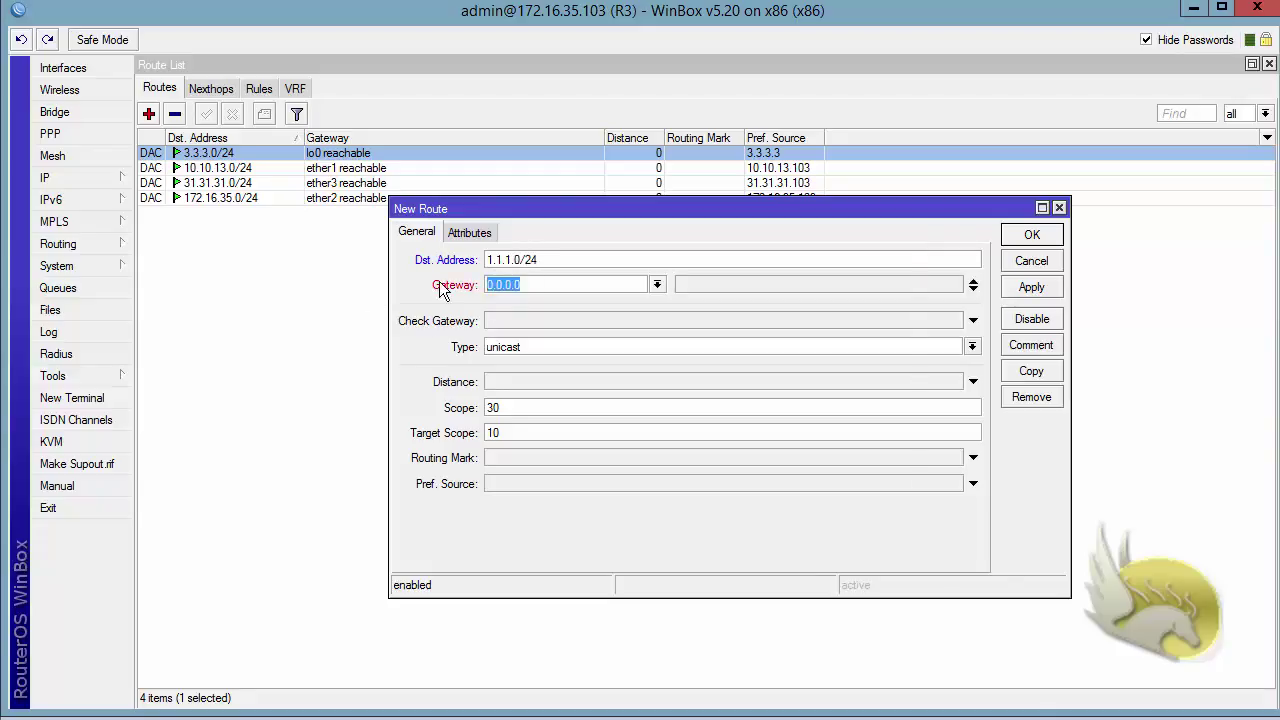
type("1.10")
key("BackSpace")
key("BackSpace")
type("0.10.13.101")
left_click(1032, 240)
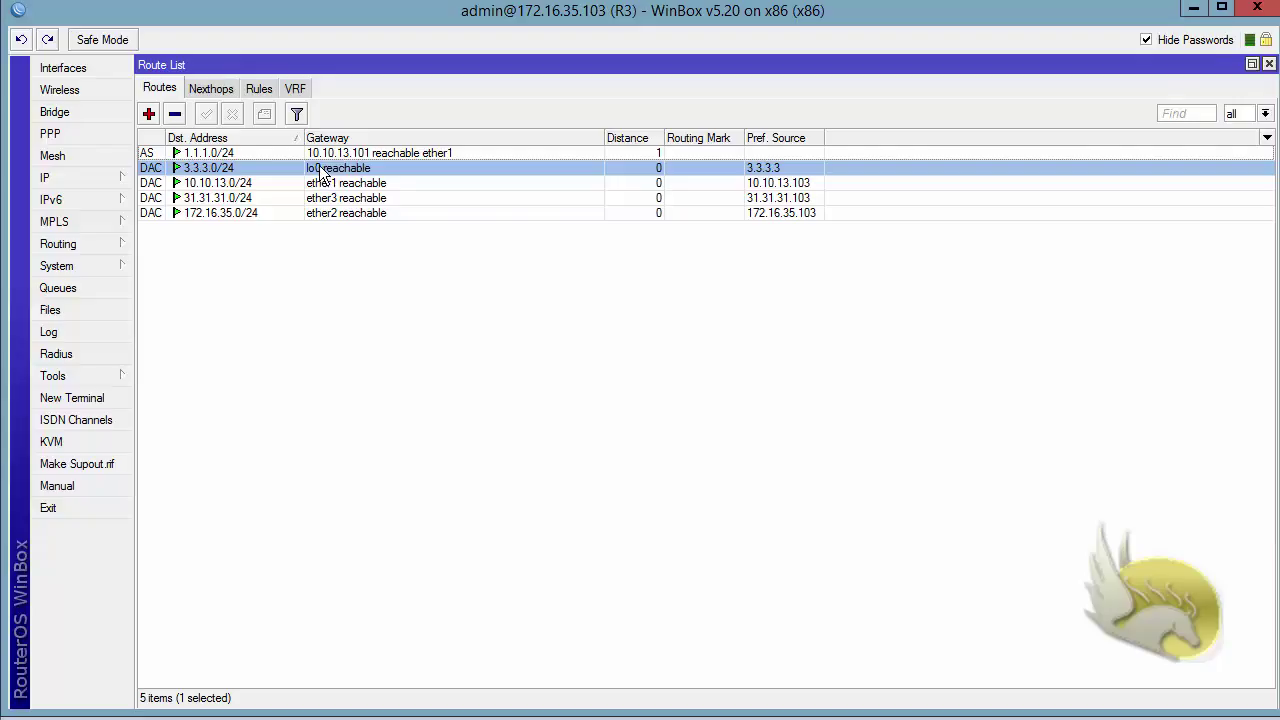
left_click(316, 154)
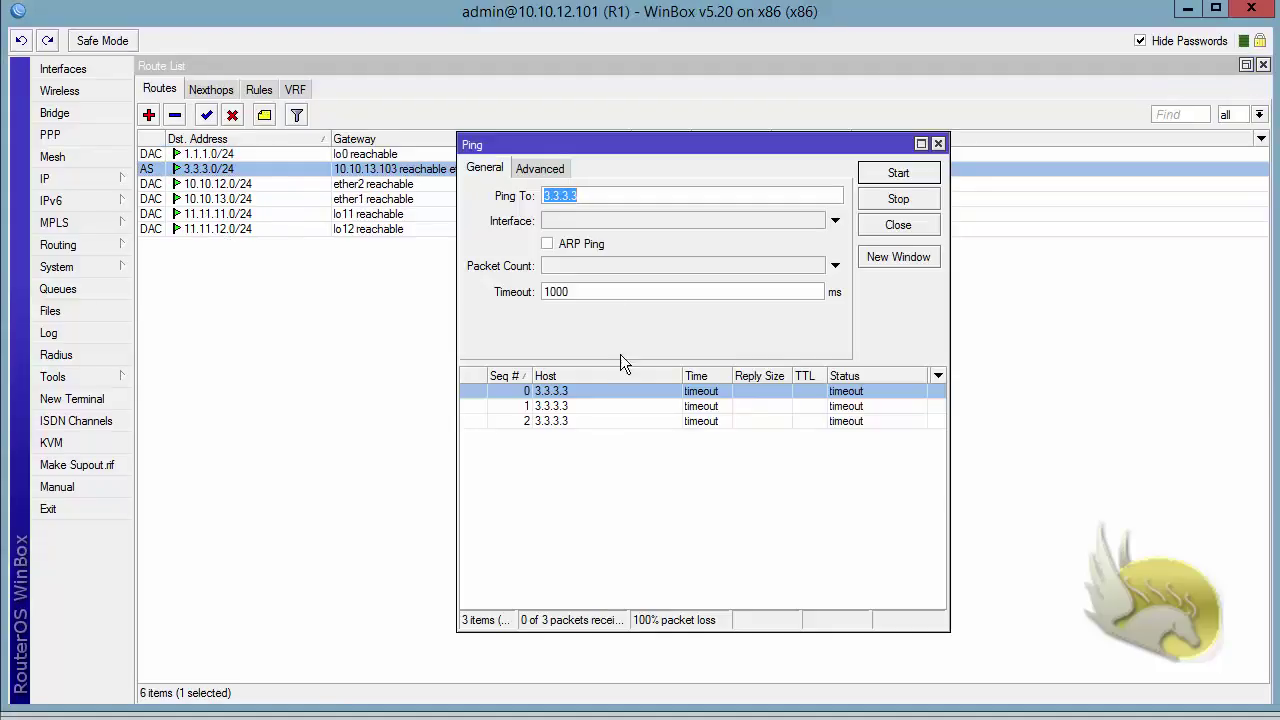
Step: Check the ping's source address, ping 3.3.3.3 from R1 again, stop it after several packets and close the ping tool
left_click(539, 168)
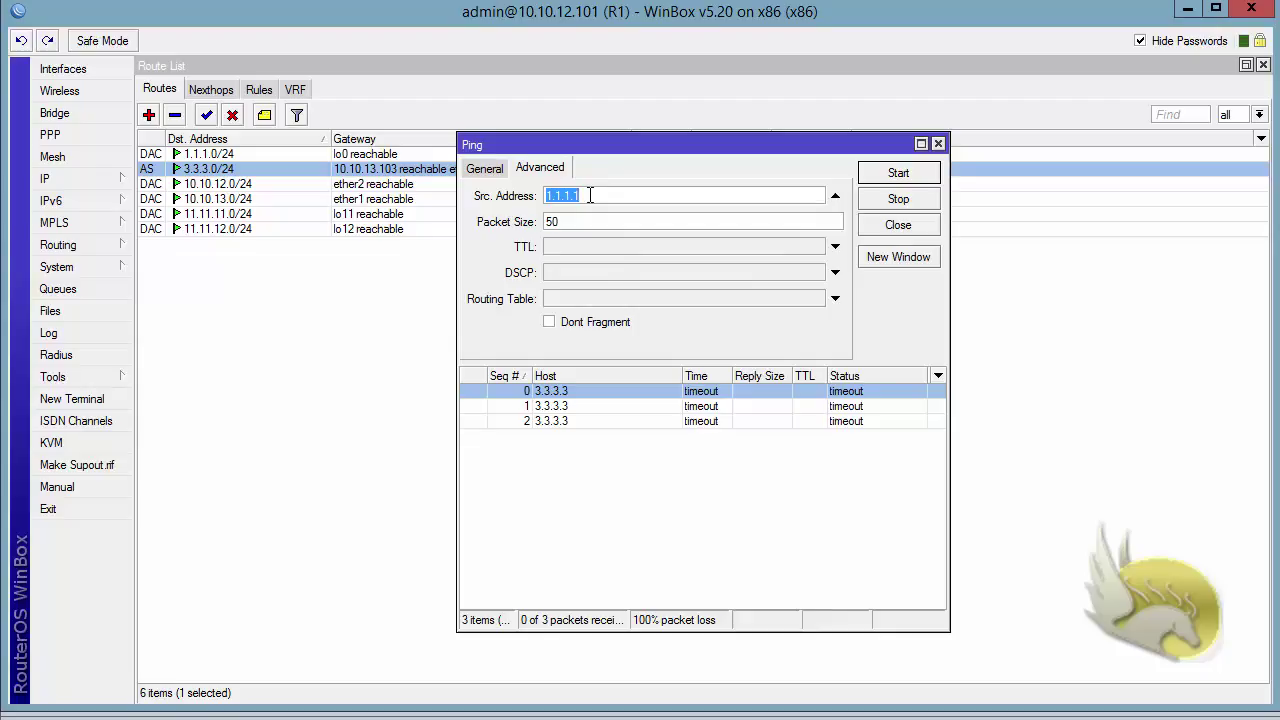
left_click(478, 169)
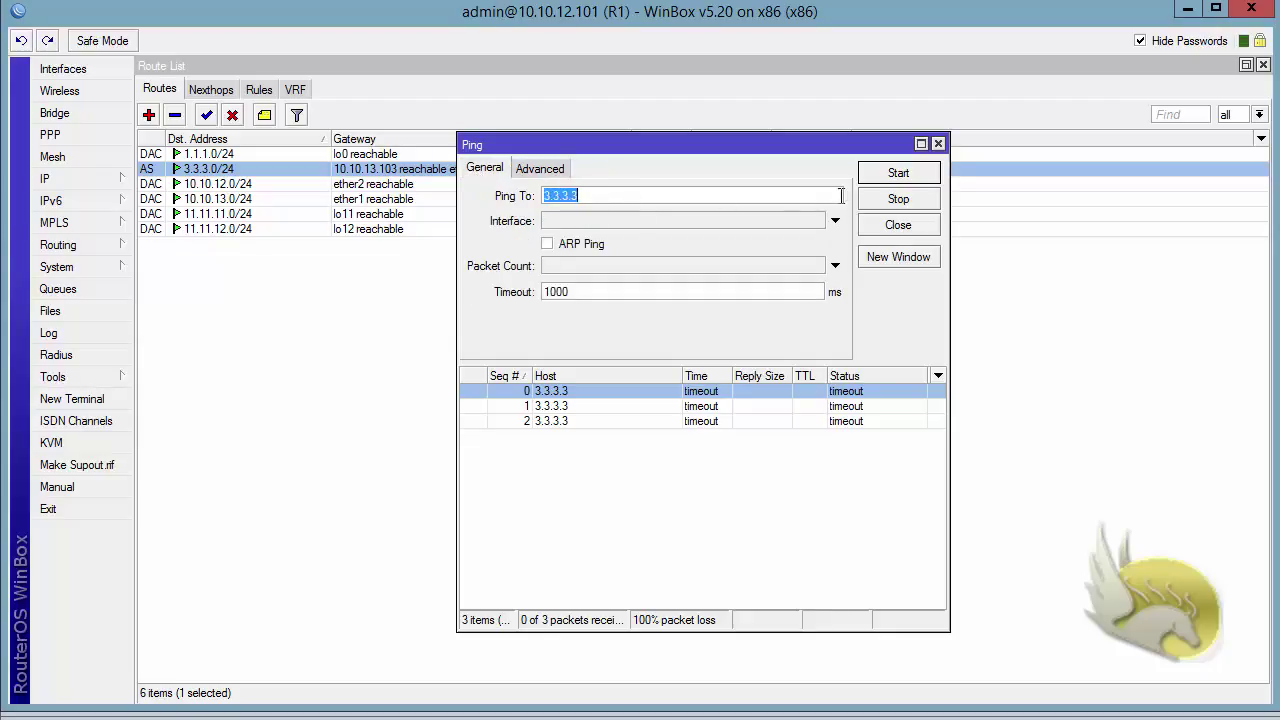
left_click(876, 178)
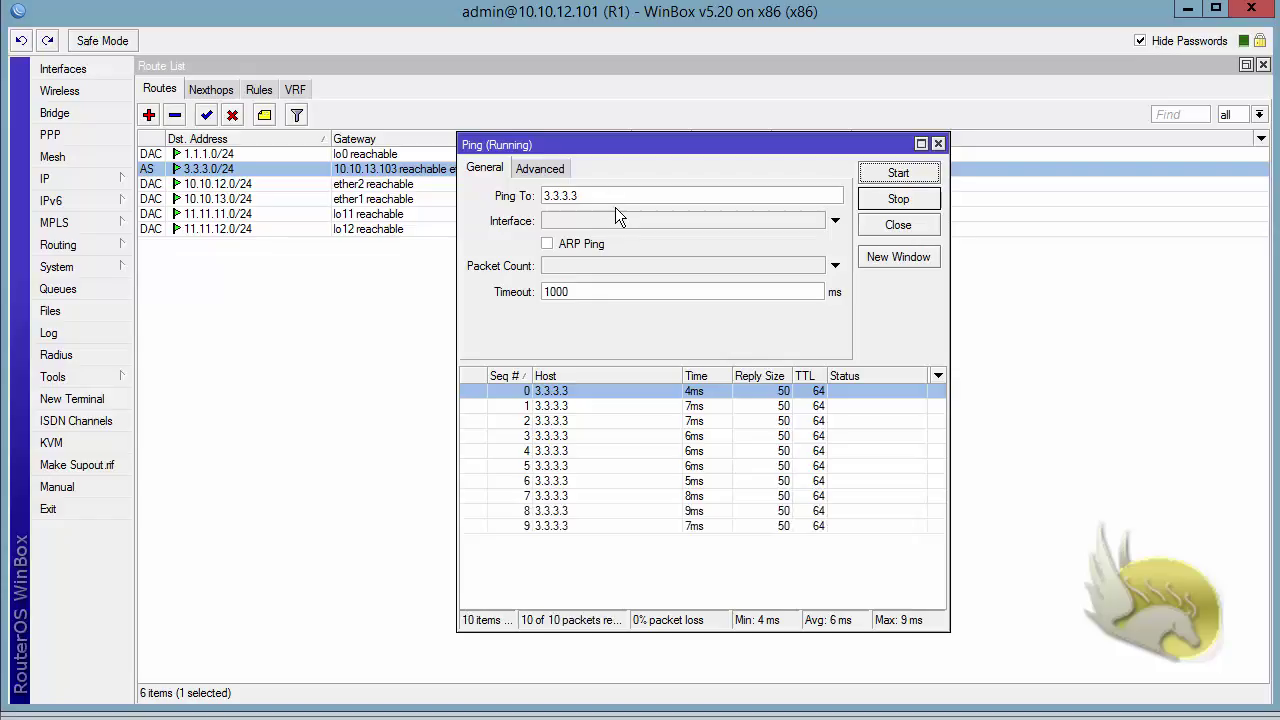
left_click(896, 200)
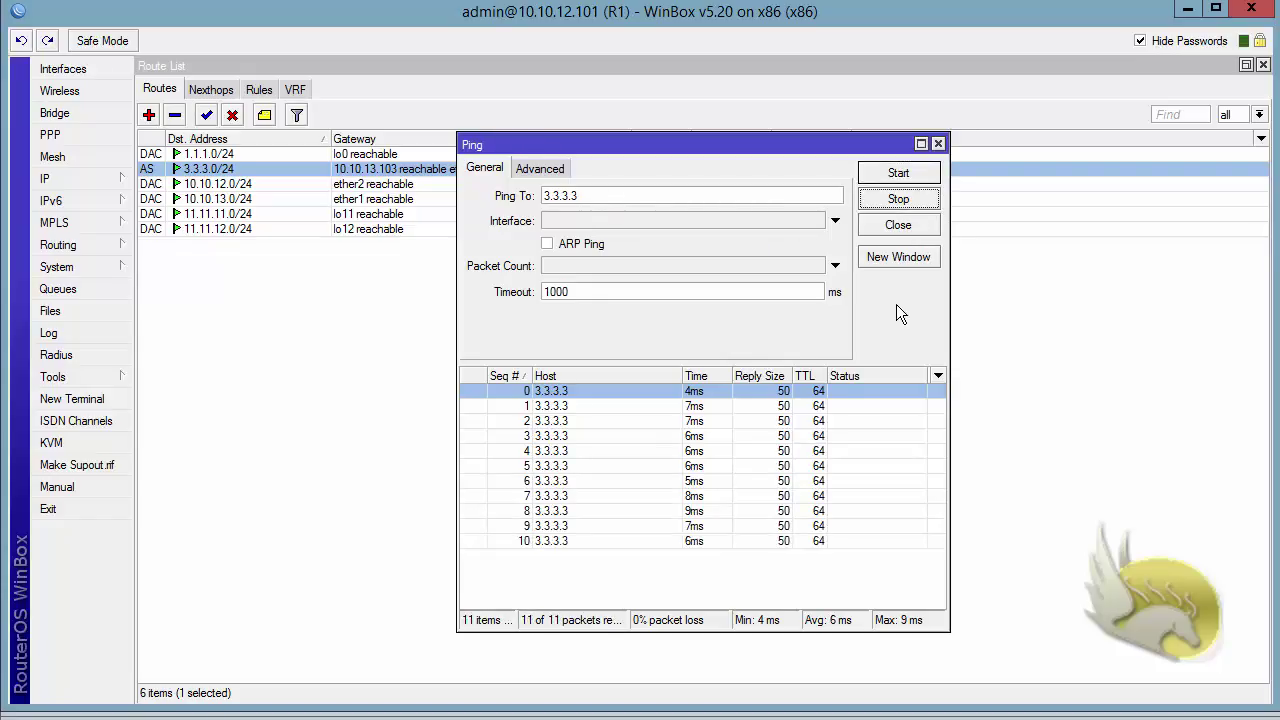
left_click(897, 226)
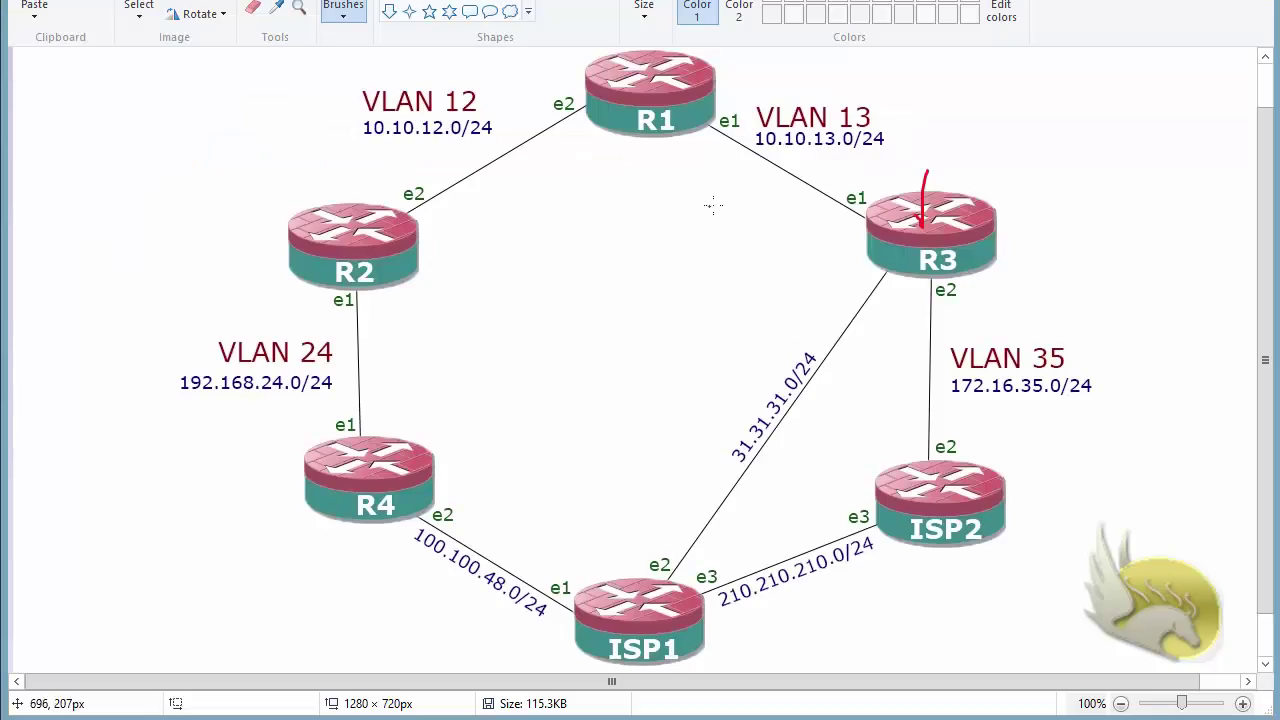
Step: Undo the stray stroke on R3 in the Paint network diagram and mark R4 and R3 with red ticks
key("ctrl+z")
mouse_move(364, 452)
left_mouse_down()
mouse_move(372, 468)
mouse_move(407, 406)
left_mouse_up()
left_click_drag(928, 206, 962, 146)
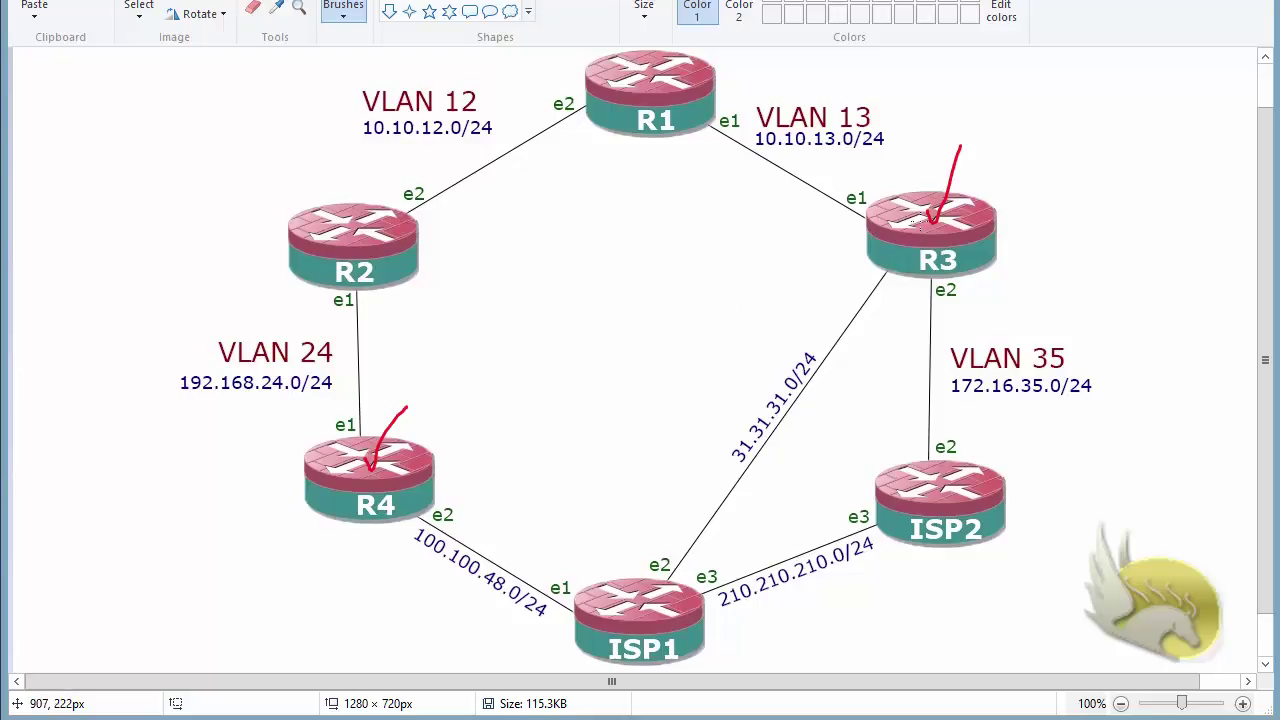
Step: Draw red arrows tracing the path from R3 to R1, R1 to R2 and R2 to R4 on the diagram
mouse_move(918, 206)
left_mouse_down()
mouse_move(916, 136)
mouse_move(776, 86)
mouse_move(733, 112)
mouse_move(752, 116)
left_mouse_up()
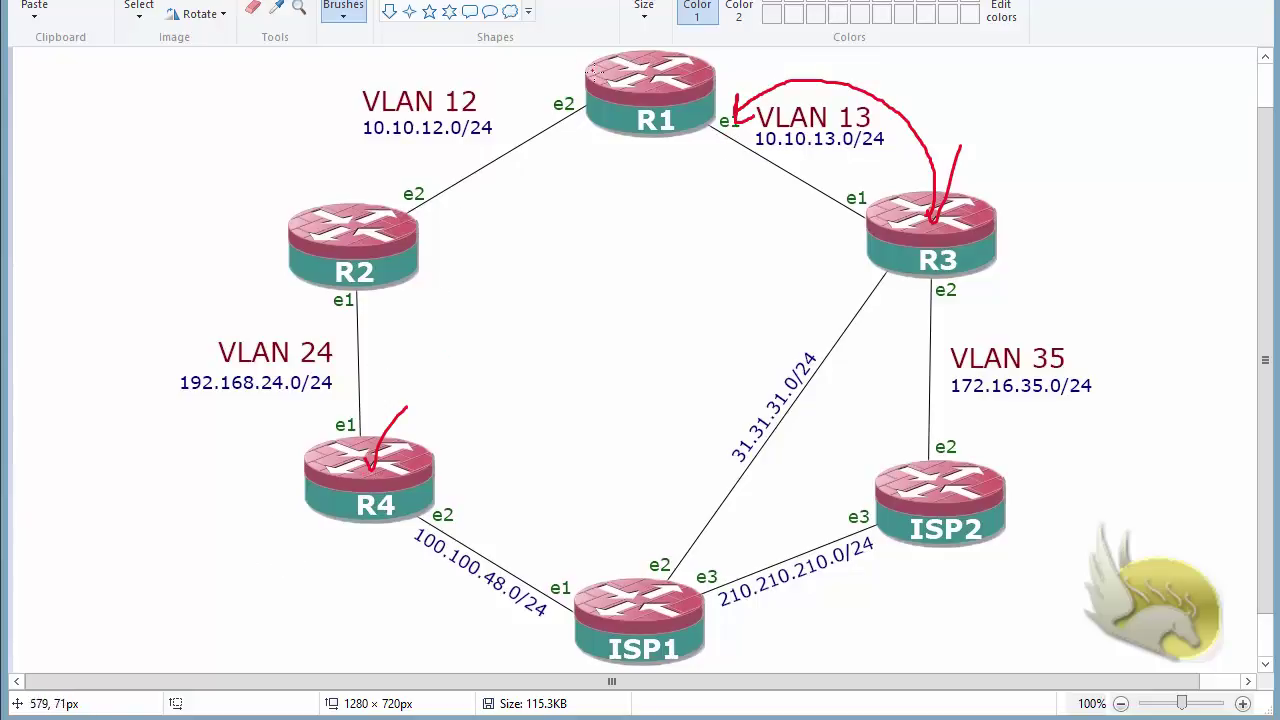
mouse_move(614, 84)
left_mouse_down()
mouse_move(474, 128)
mouse_move(426, 215)
mouse_move(466, 204)
left_mouse_up()
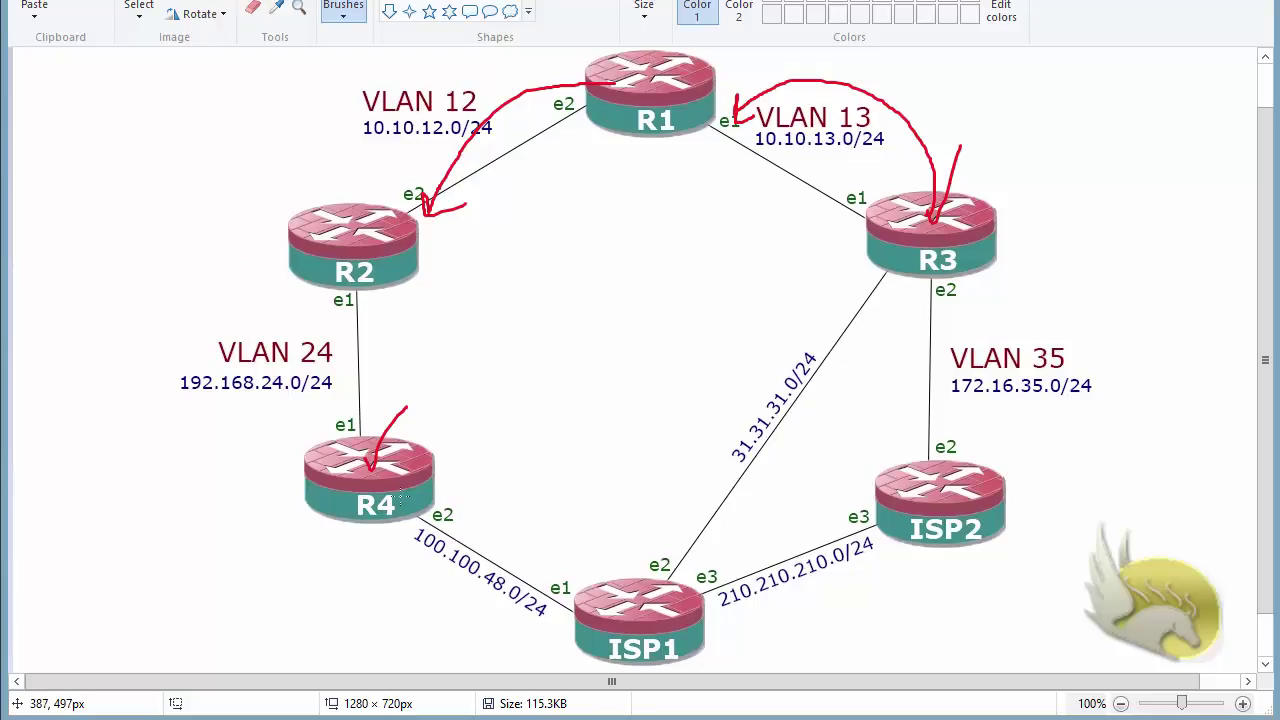
mouse_move(331, 280)
left_mouse_down()
mouse_move(320, 296)
mouse_move(330, 376)
mouse_move(352, 408)
mouse_move(306, 402)
left_mouse_up()
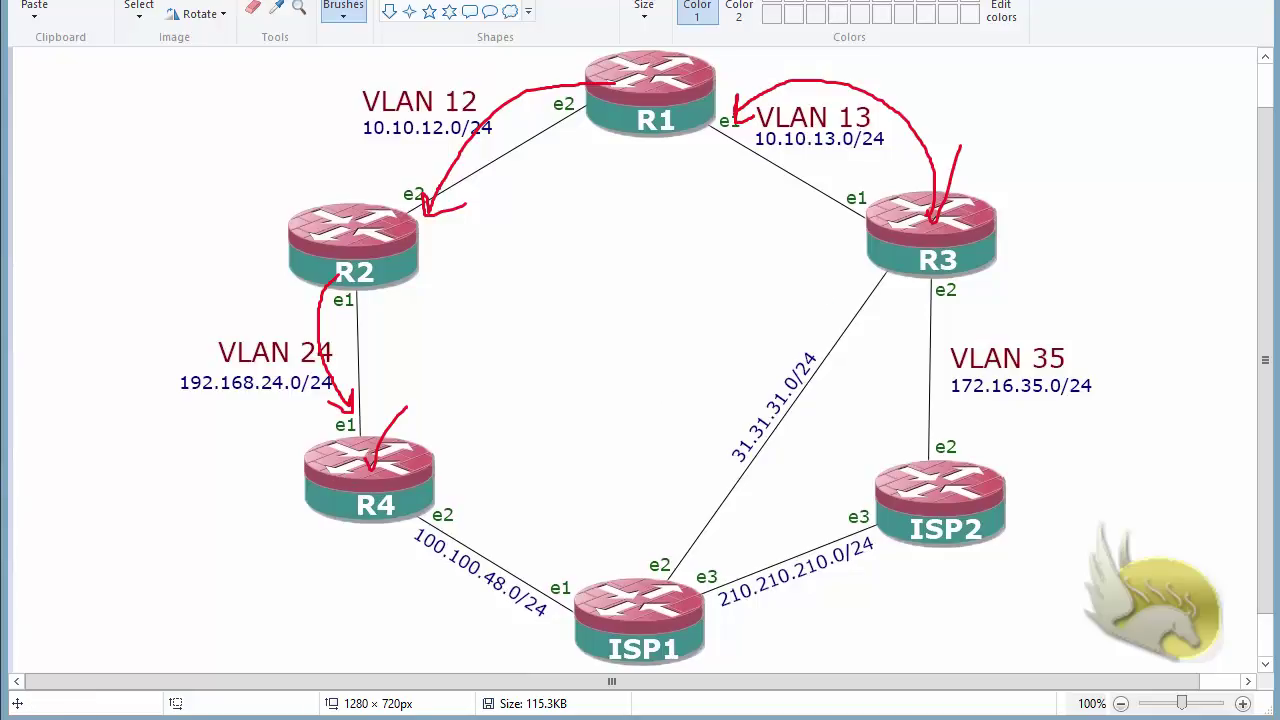
Step: Switch to R3's WinBox window, start a new route to 4.4.4.0/24 and open its gateway for entry
key("alt+Tab")
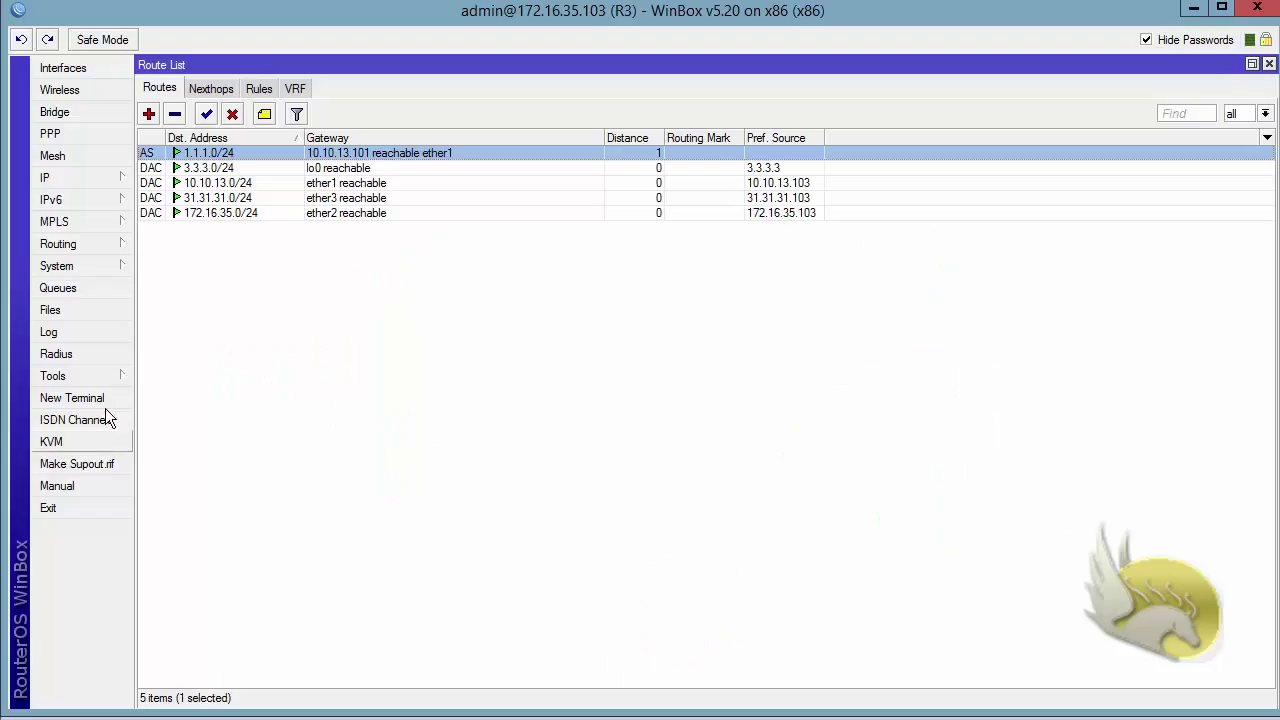
left_click(148, 113)
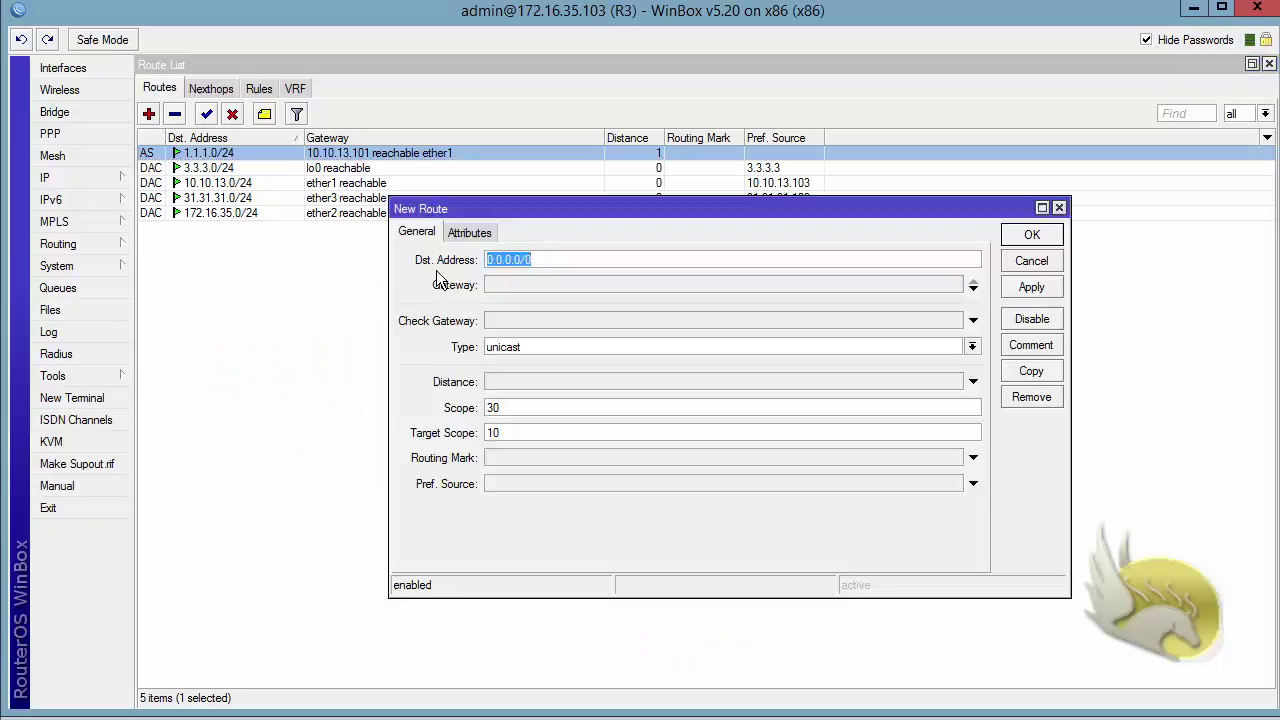
type("4.4.4.")
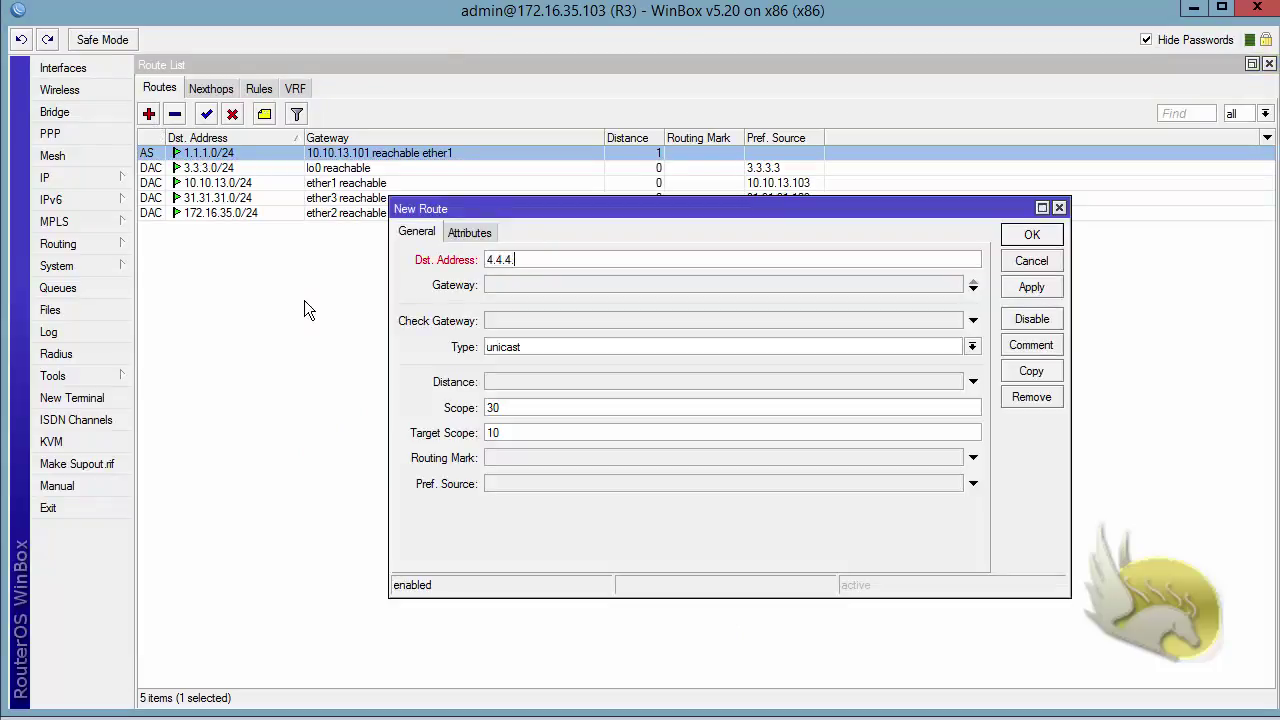
type("0/24")
key("Tab")
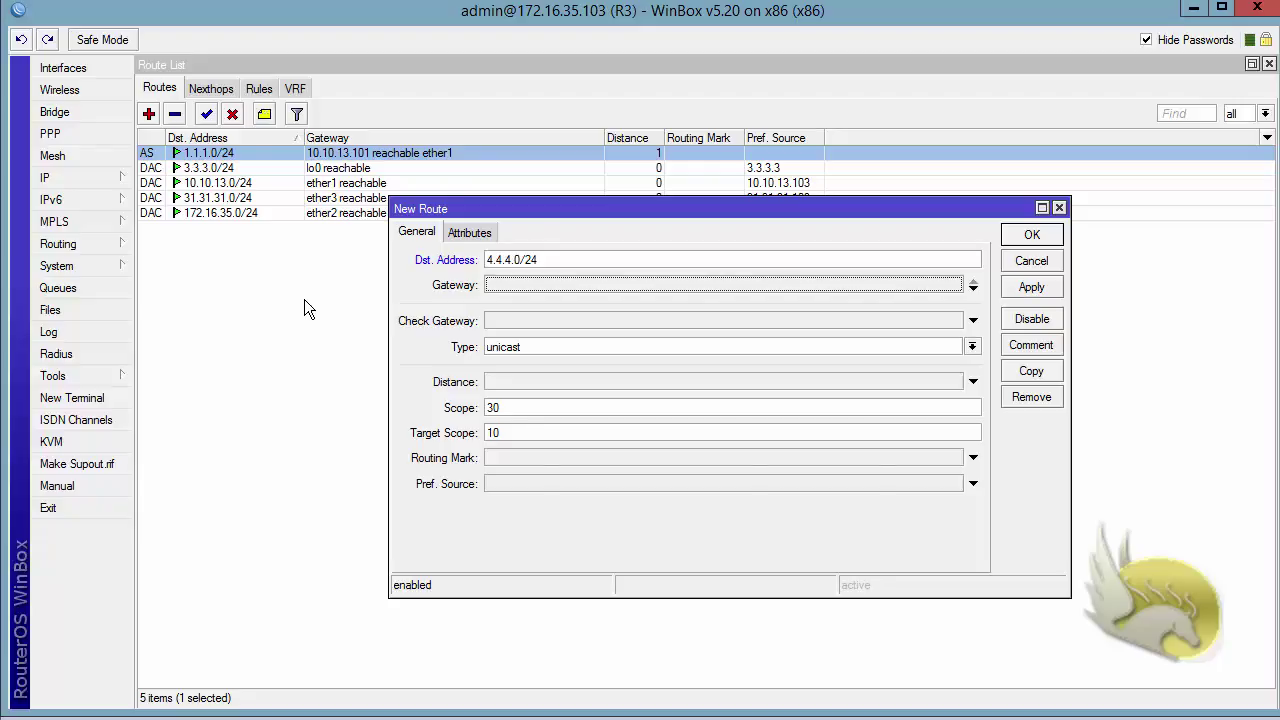
type("00.0.0.0")
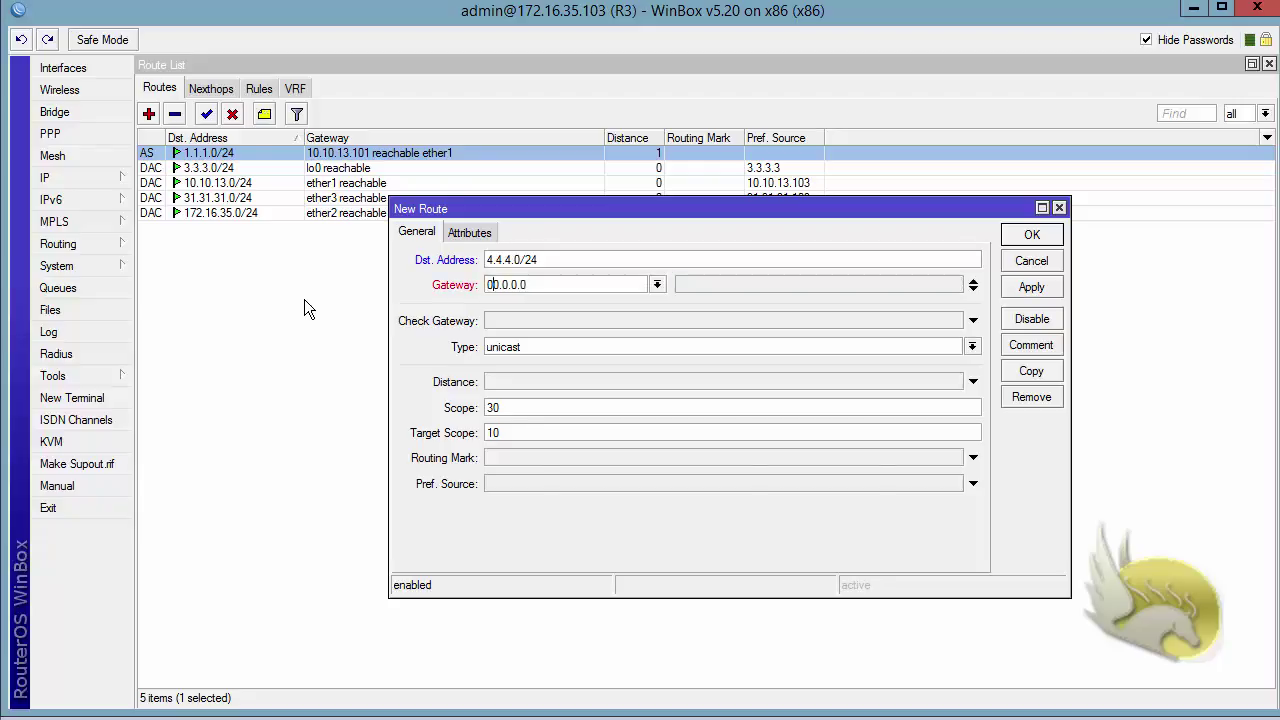
key("BackSpace")
key("Delete")
key("Delete")
key("Delete")
key("Delete")
type("00.10.13")
Step: Set the new R3 route's gateway to 10.10.13.101 and save the route
key("ctrl+a")
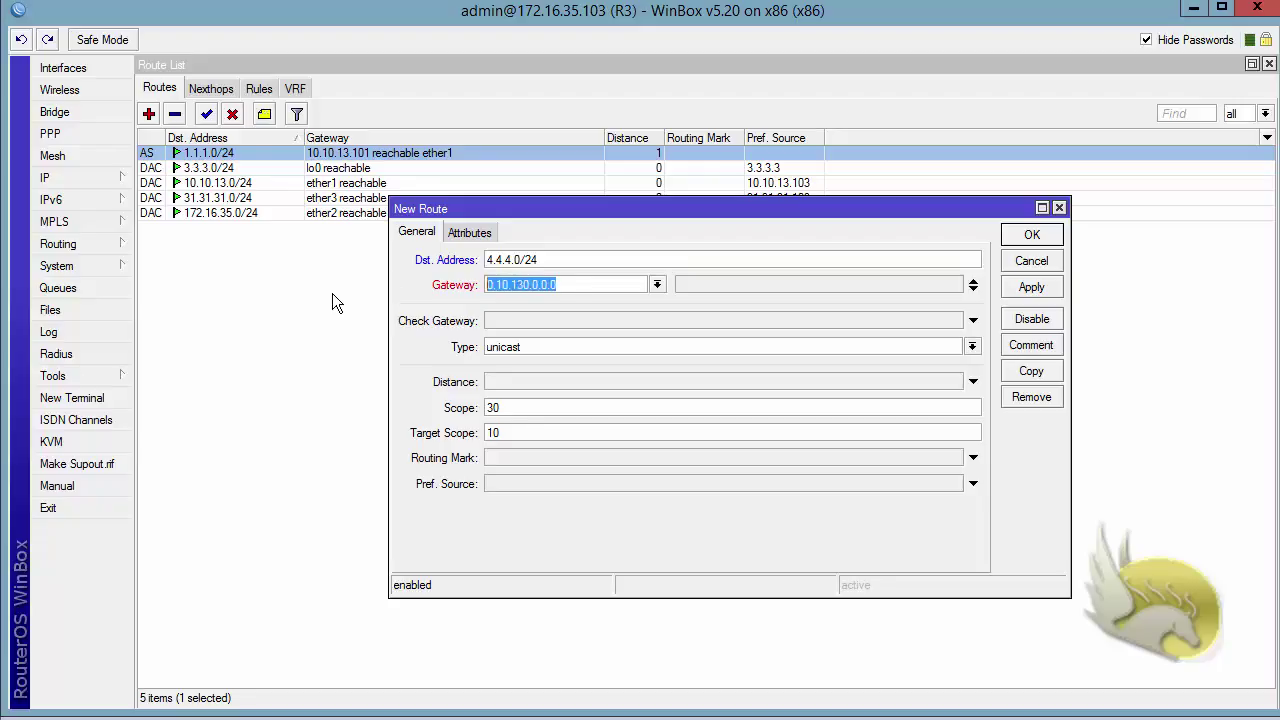
type("10.10.13.101")
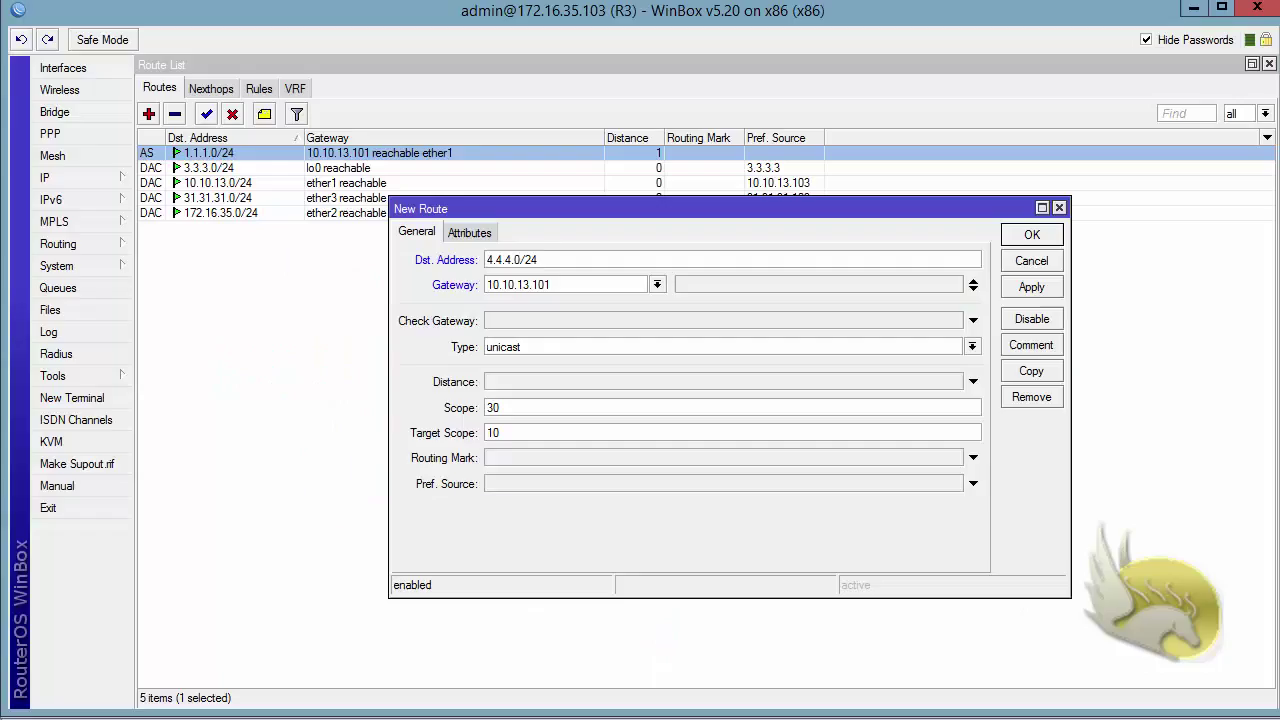
left_click(527, 585)
left_click(1031, 238)
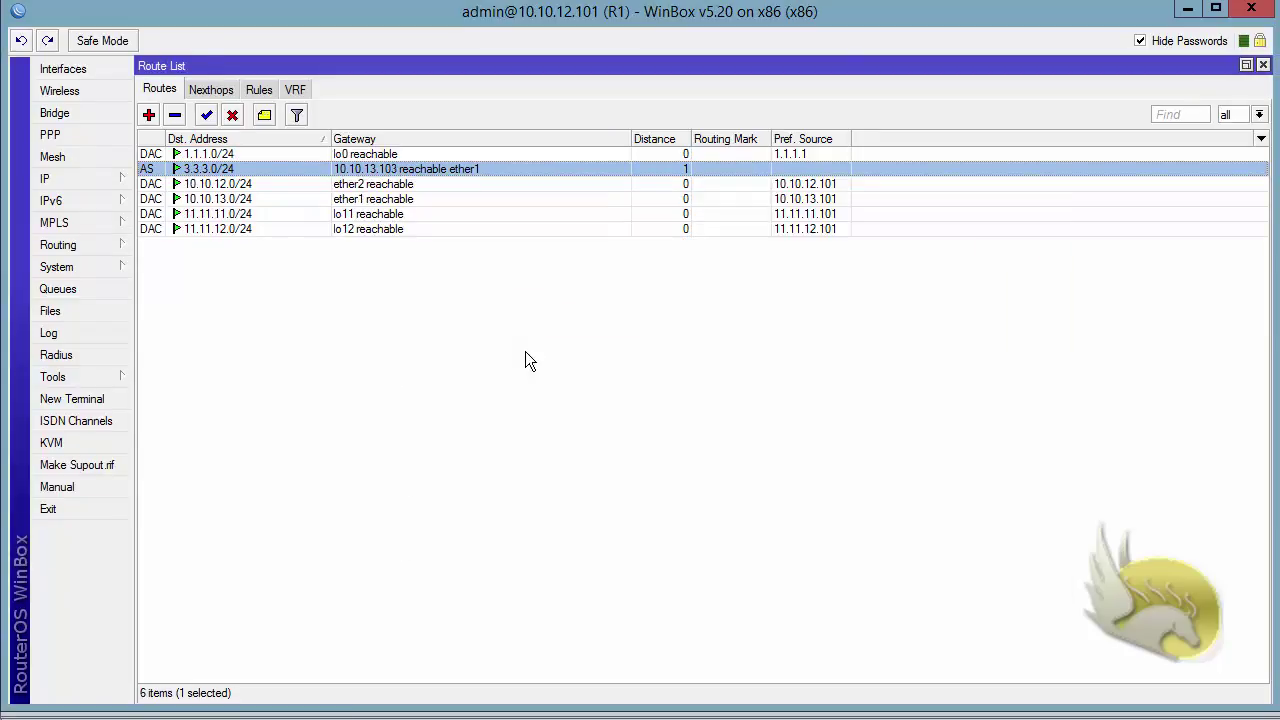
Step: Add a static route on R1 to 4.4.4.0/24 with gateway 10.10.12.102
left_click(148, 115)
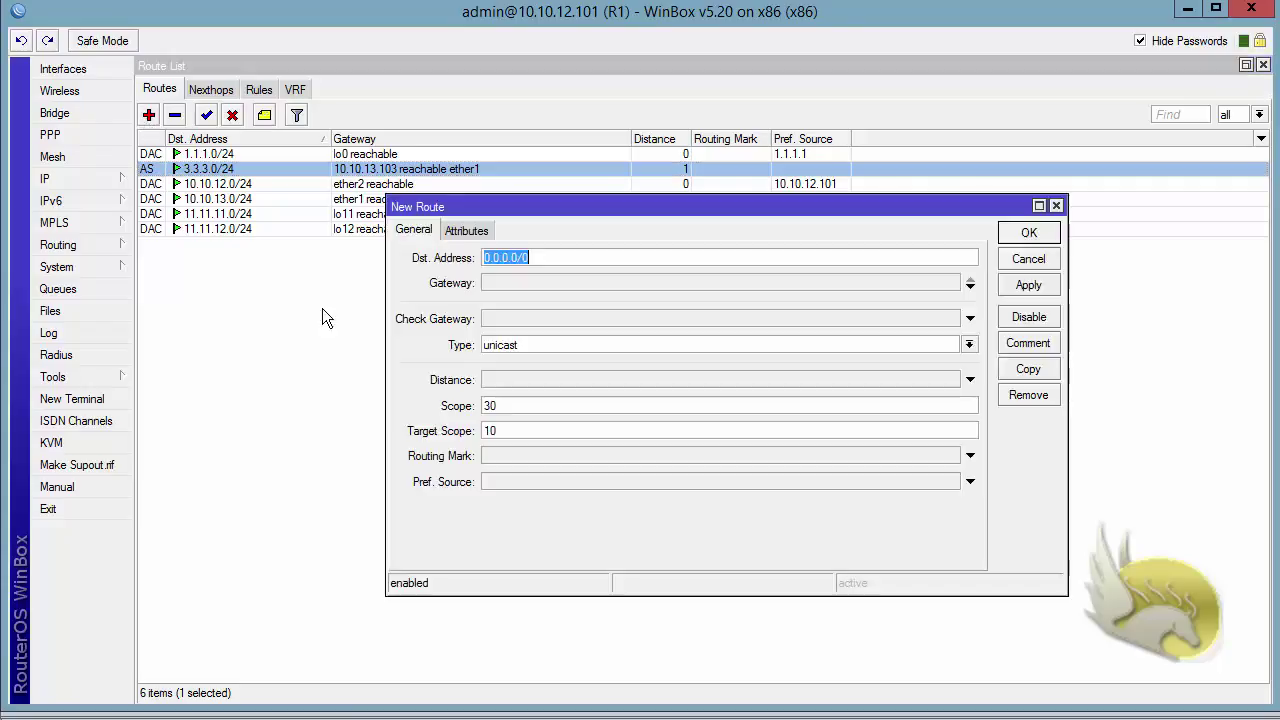
type("4")
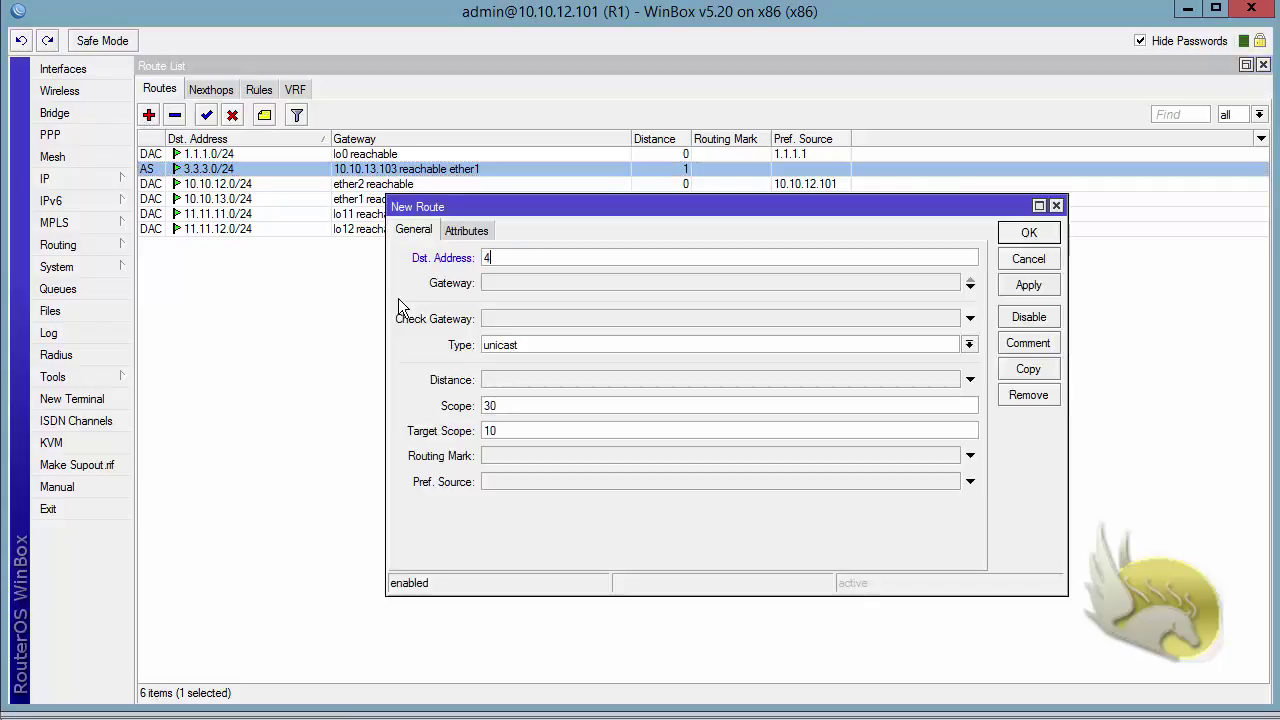
type(".4.4.0/24")
left_click(524, 282)
type("0.0.0.0")
left_click_drag(540, 282, 405, 303)
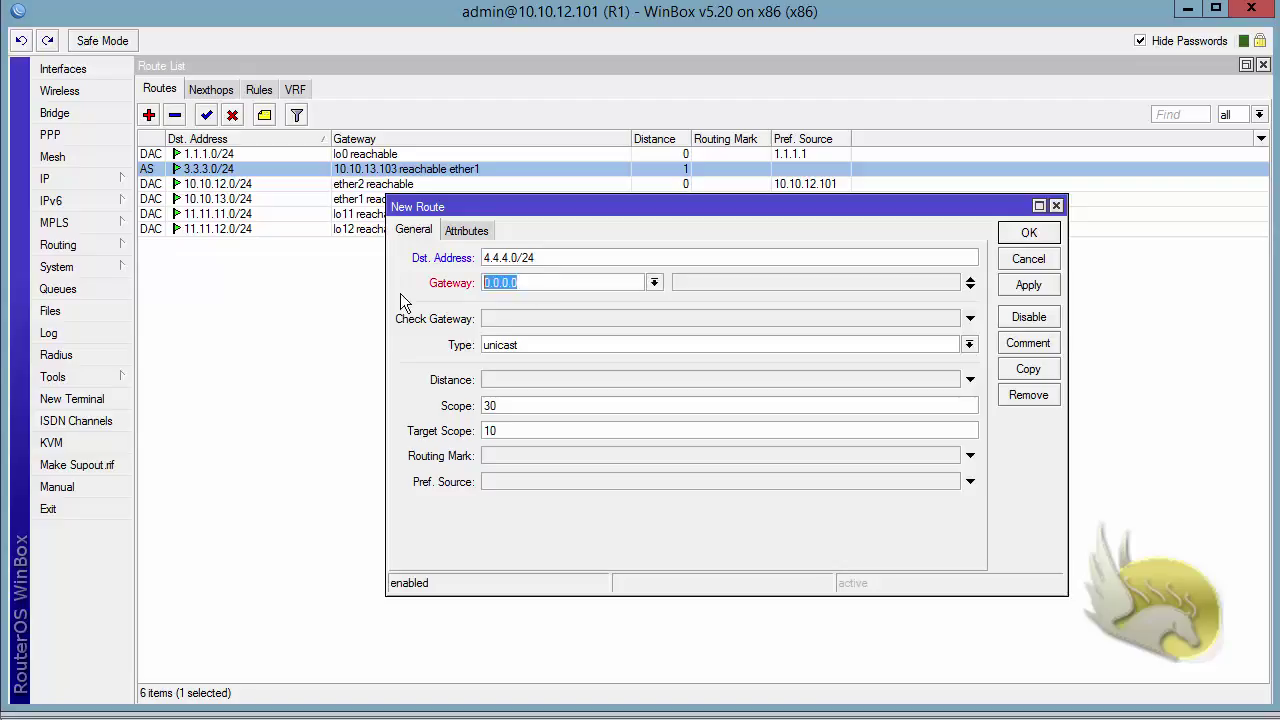
type("10.10.12.102")
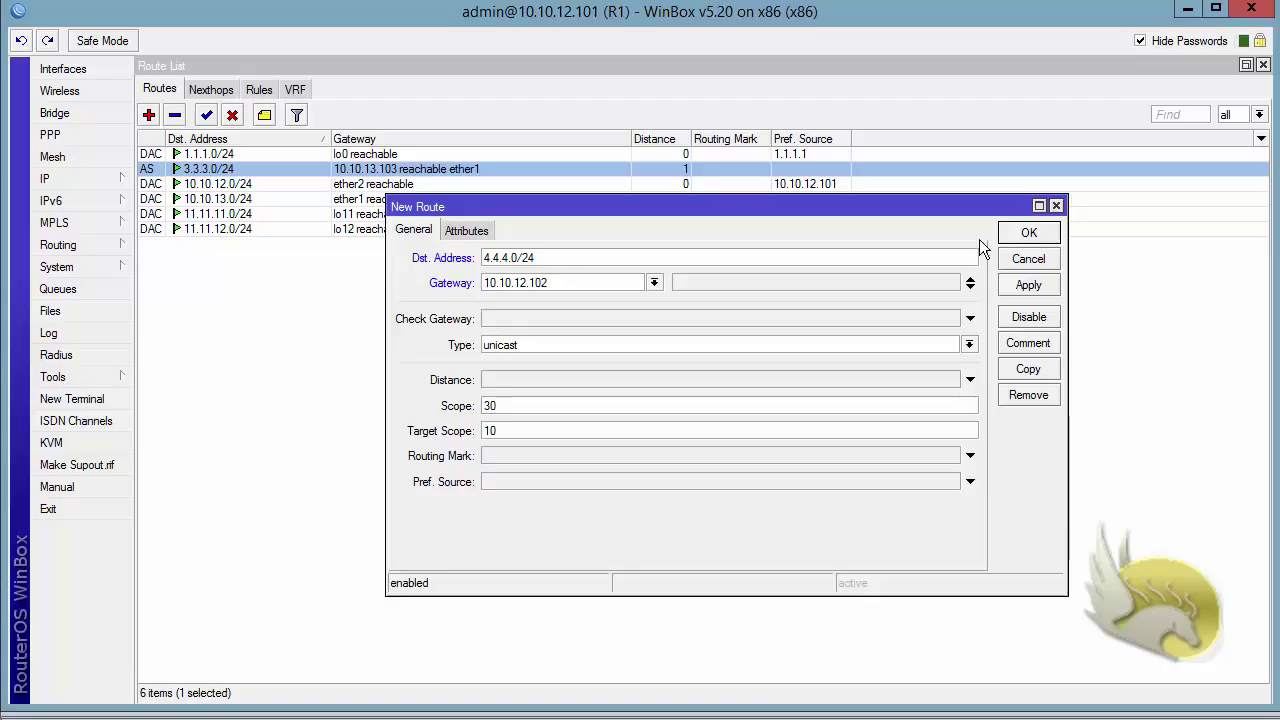
left_click(1024, 234)
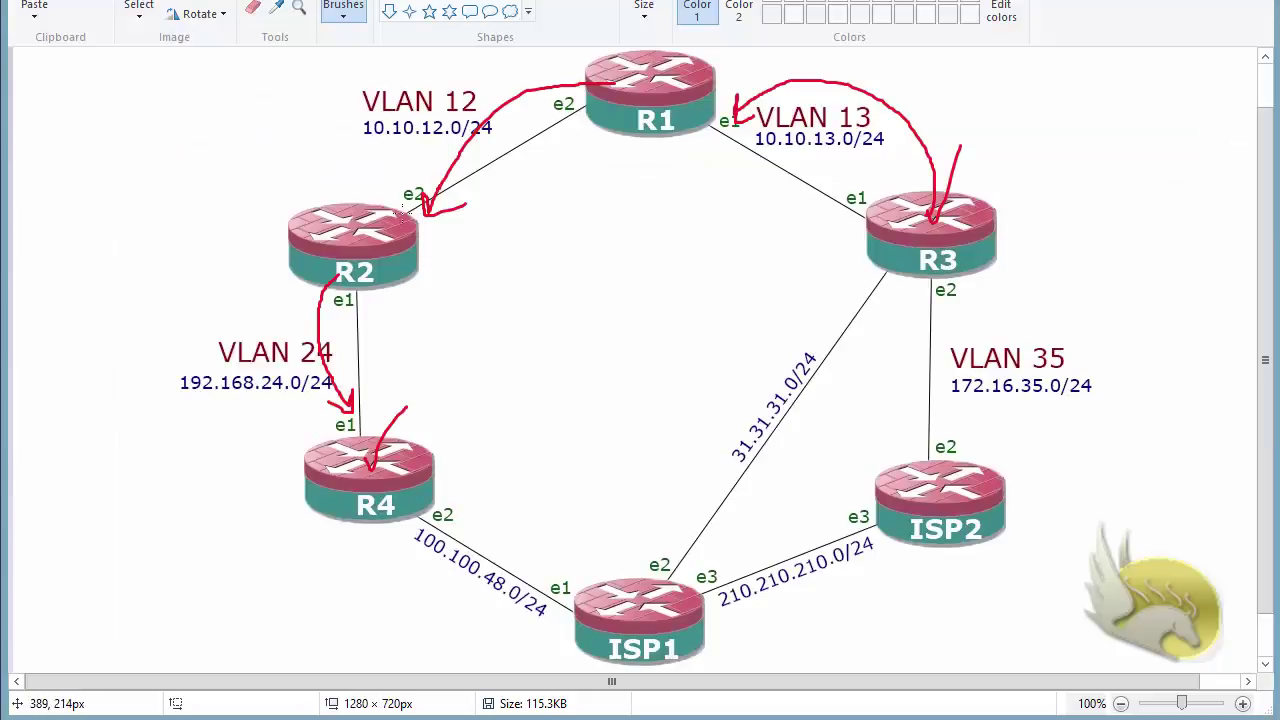
Step: Circle the e2 interface labels at R2 and R1 on the diagram, and undo both marks
mouse_move(428, 198)
left_mouse_down()
mouse_move(407, 204)
mouse_move(438, 172)
mouse_move(407, 208)
left_mouse_up()
mouse_move(614, 120)
left_mouse_down()
mouse_move(553, 120)
mouse_move(562, 86)
mouse_move(611, 95)
left_mouse_up()
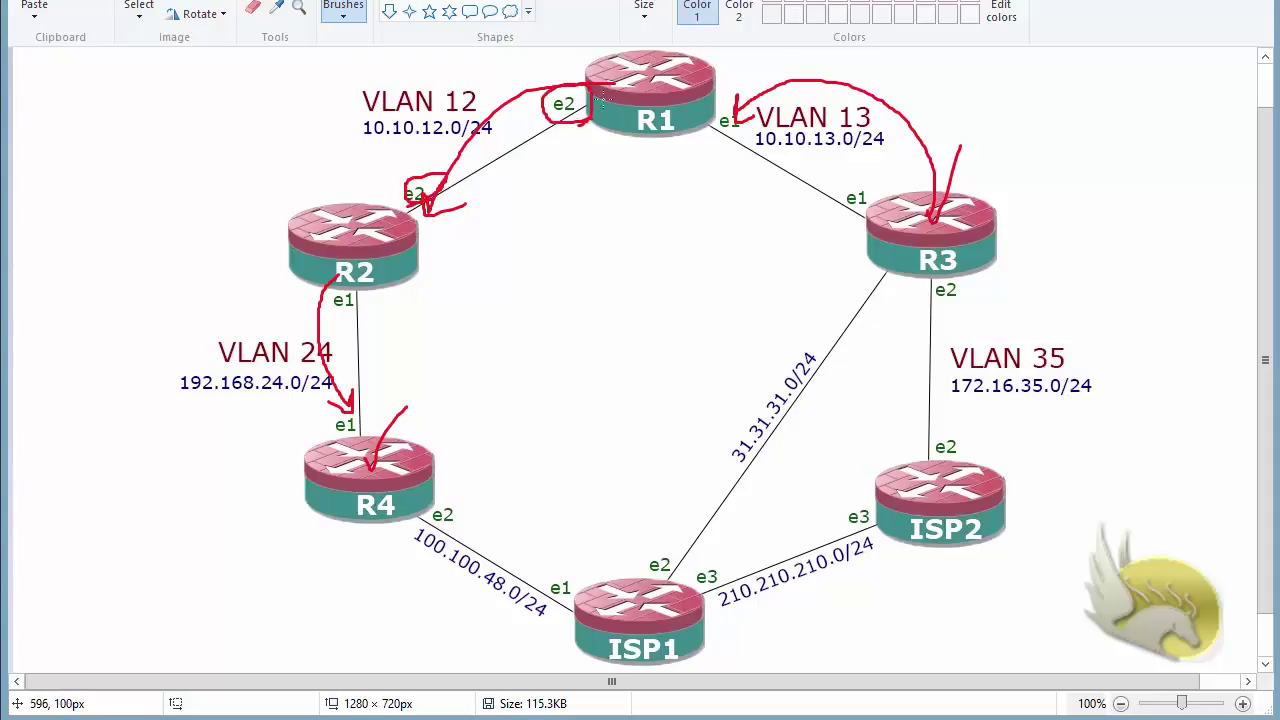
key("ctrl+z")
key("ctrl+z")
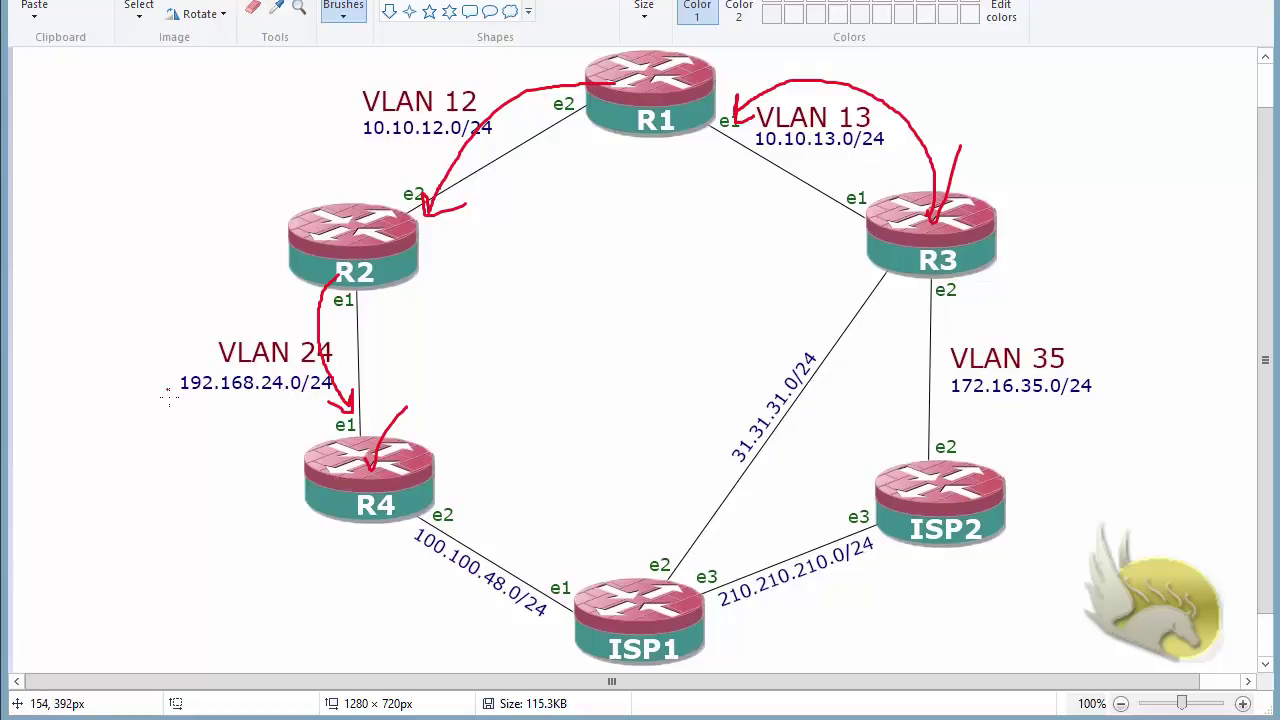
Step: Underline the 192.168.24.0/24 network on the diagram and switch to R2's WinBox window
left_click_drag(173, 402, 290, 402)
key("alt+Tab")
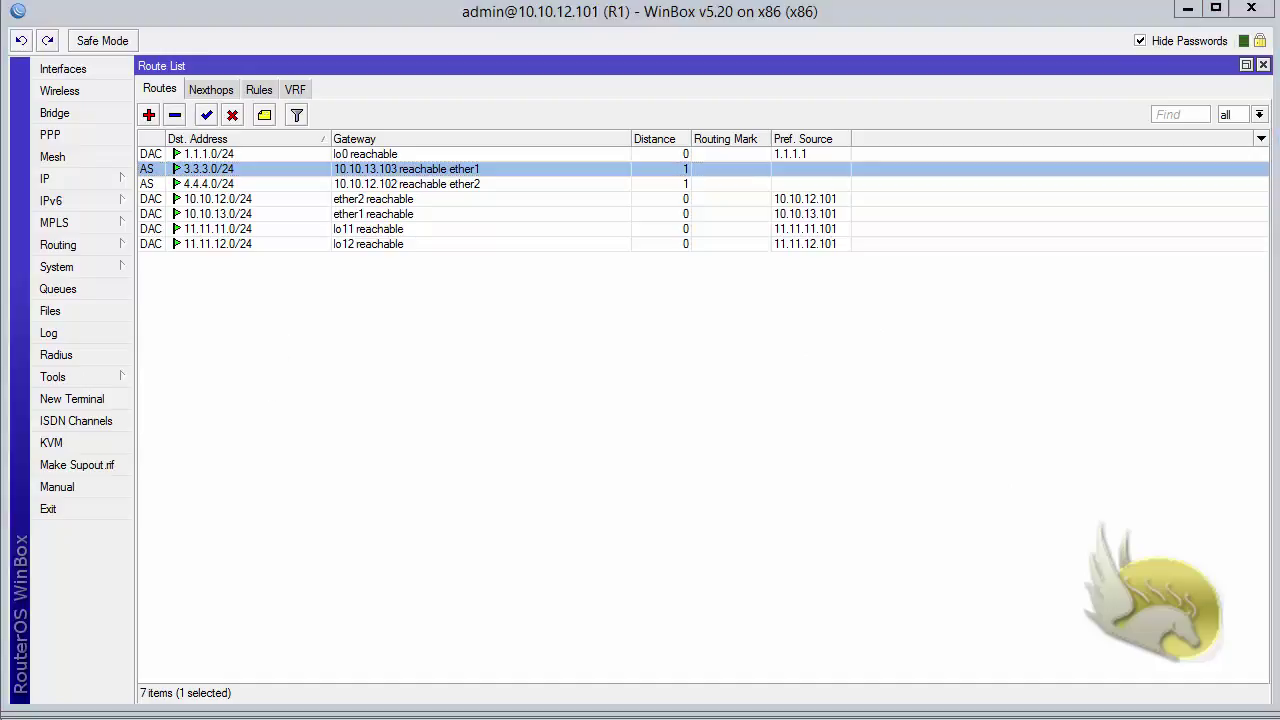
key("alt+Tab")
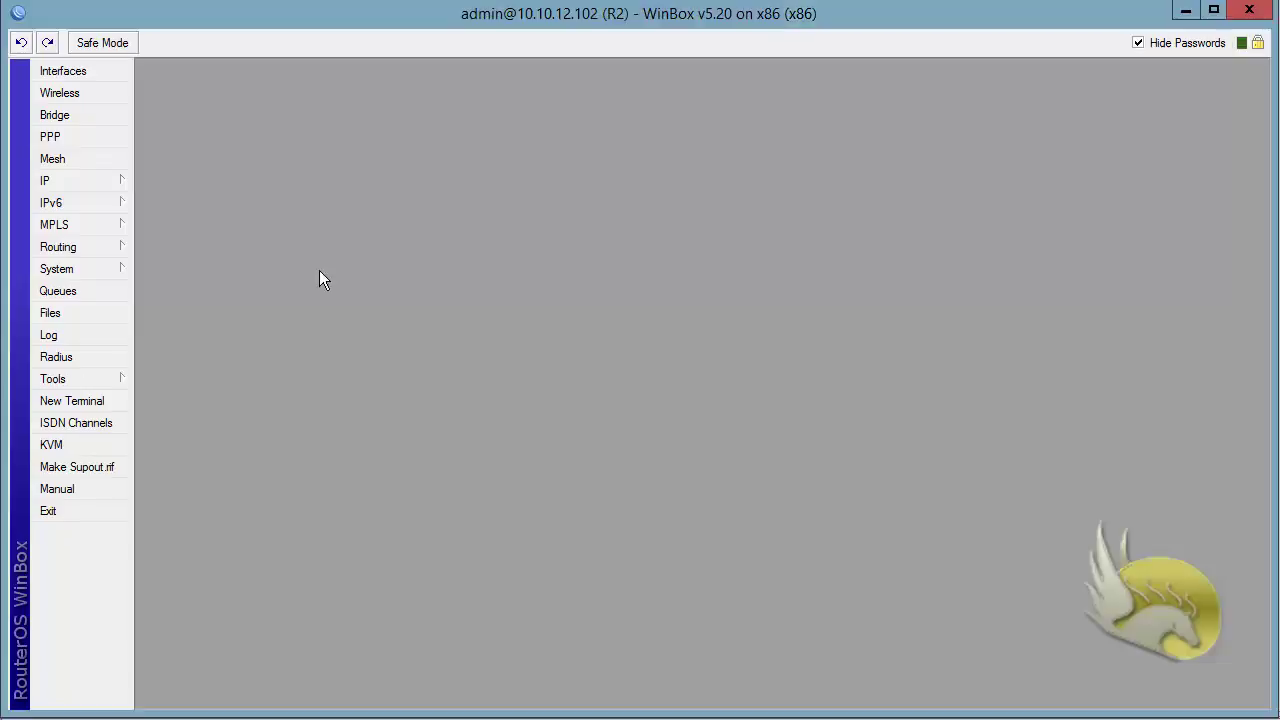
Step: Open R2's IP route list and start a new route with destination 4.4.4.0/24
left_click(97, 180)
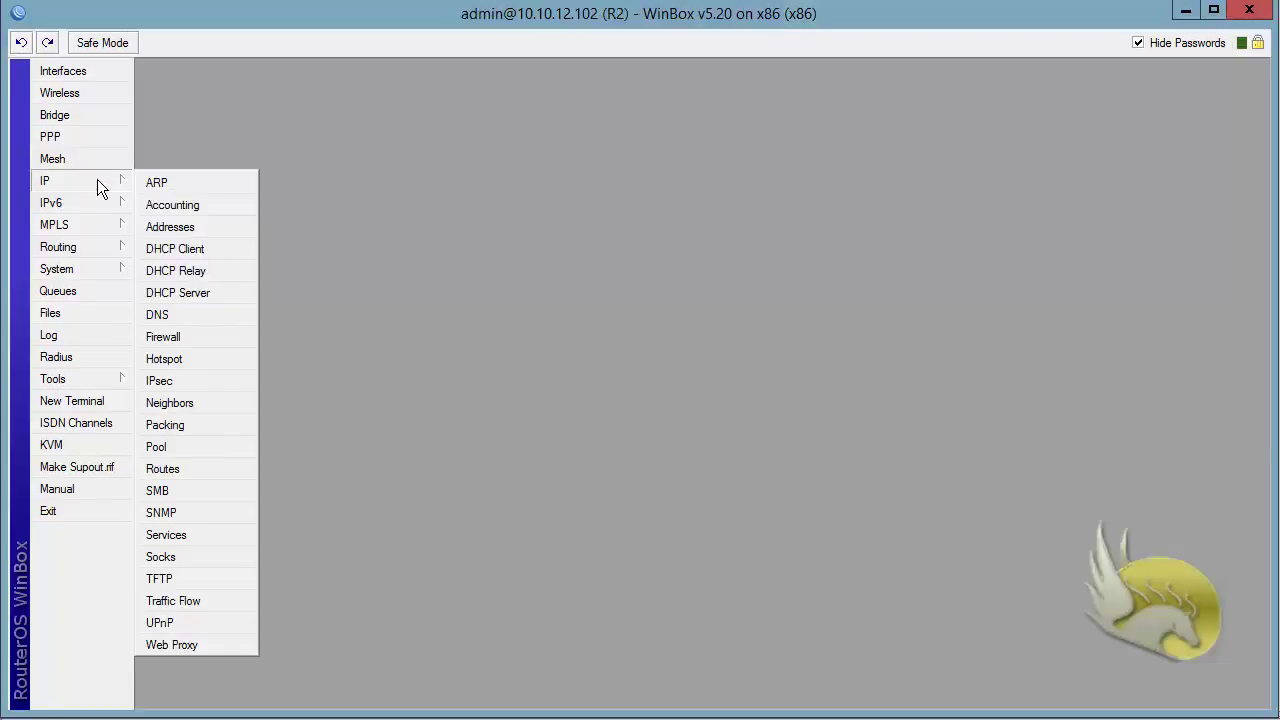
left_click(225, 465)
left_click(149, 117)
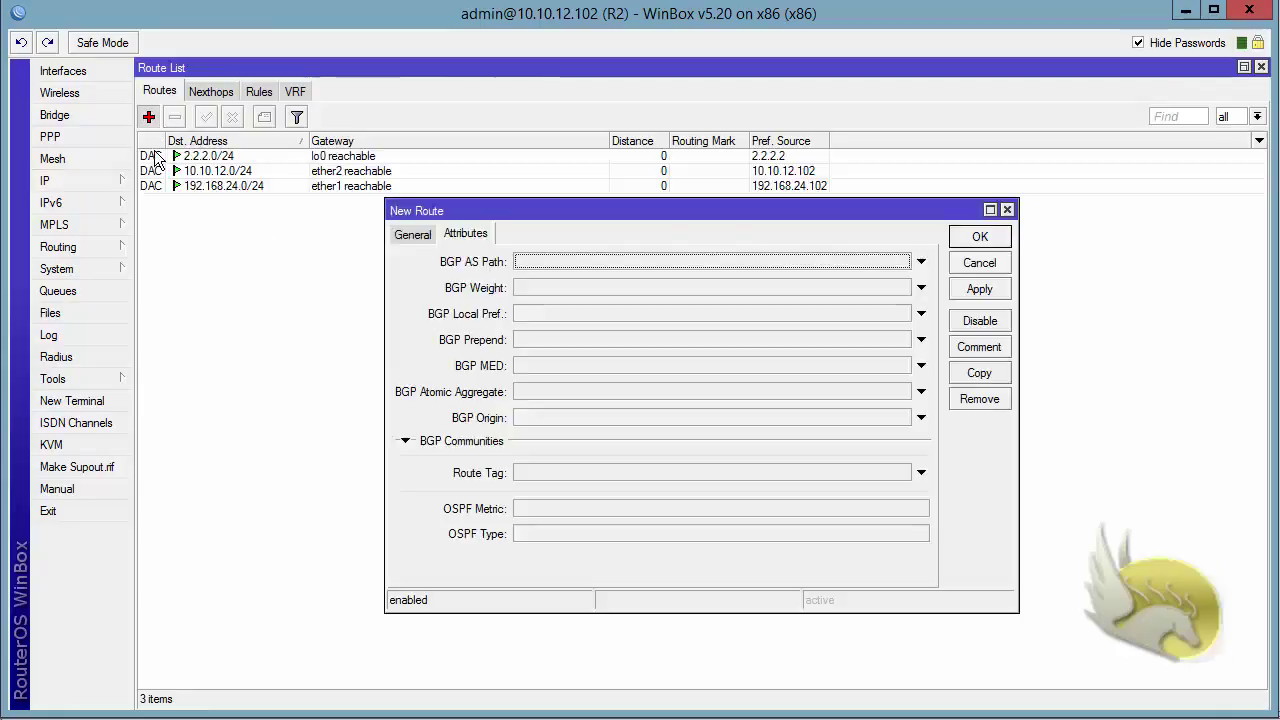
left_click(413, 236)
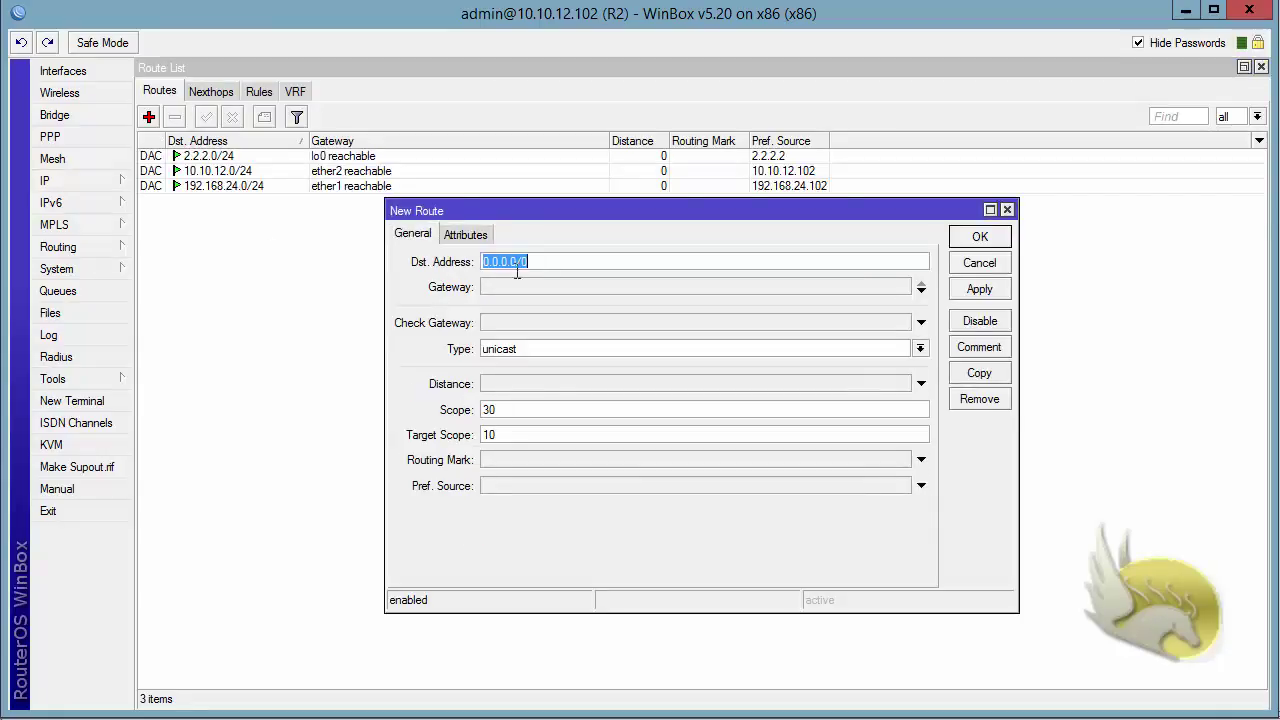
type("4.4.4.0/24")
Step: Set the new R2 route's gateway to 192.168.24.104 and save the route
left_click(555, 288)
left_click(458, 292)
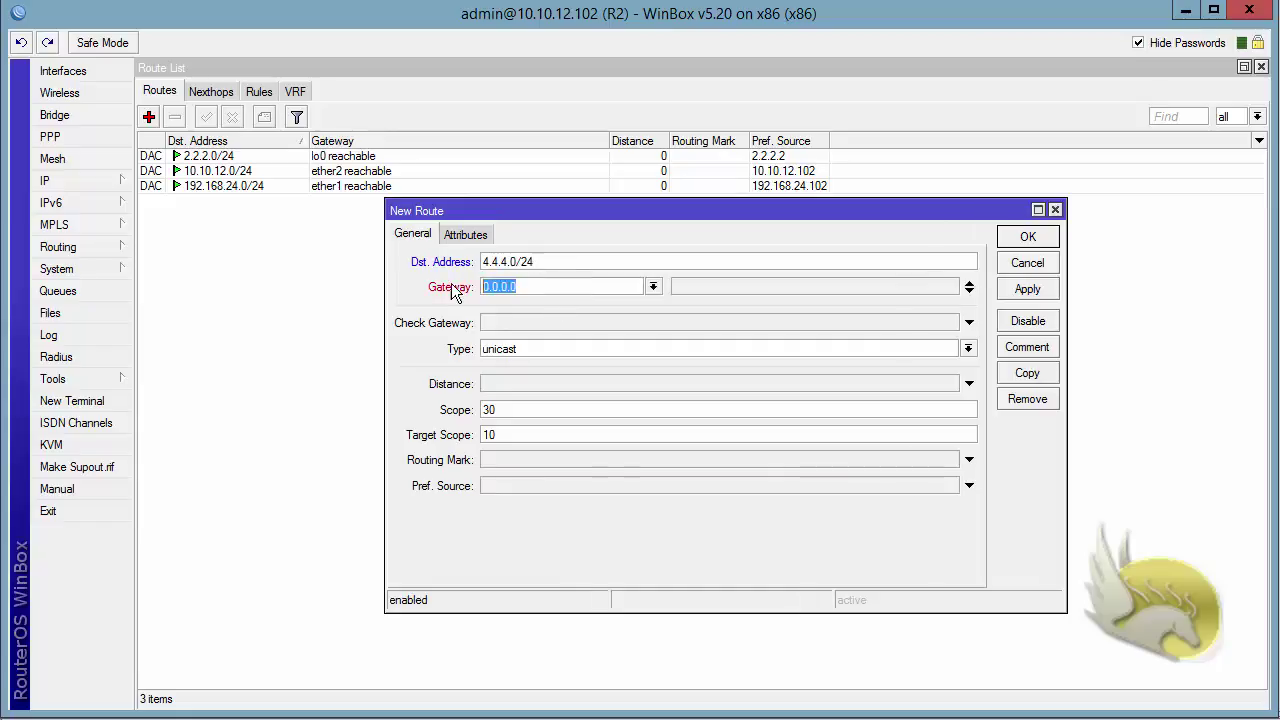
type("1921.168")
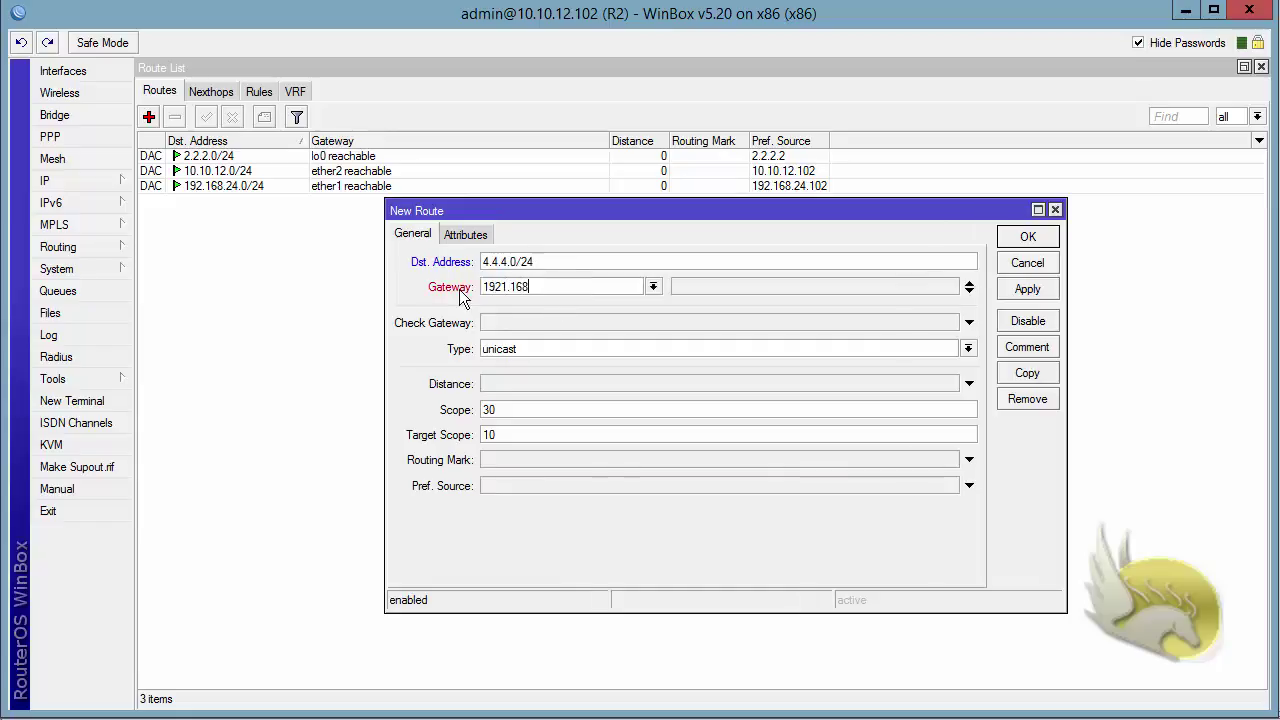
type(".24.0")
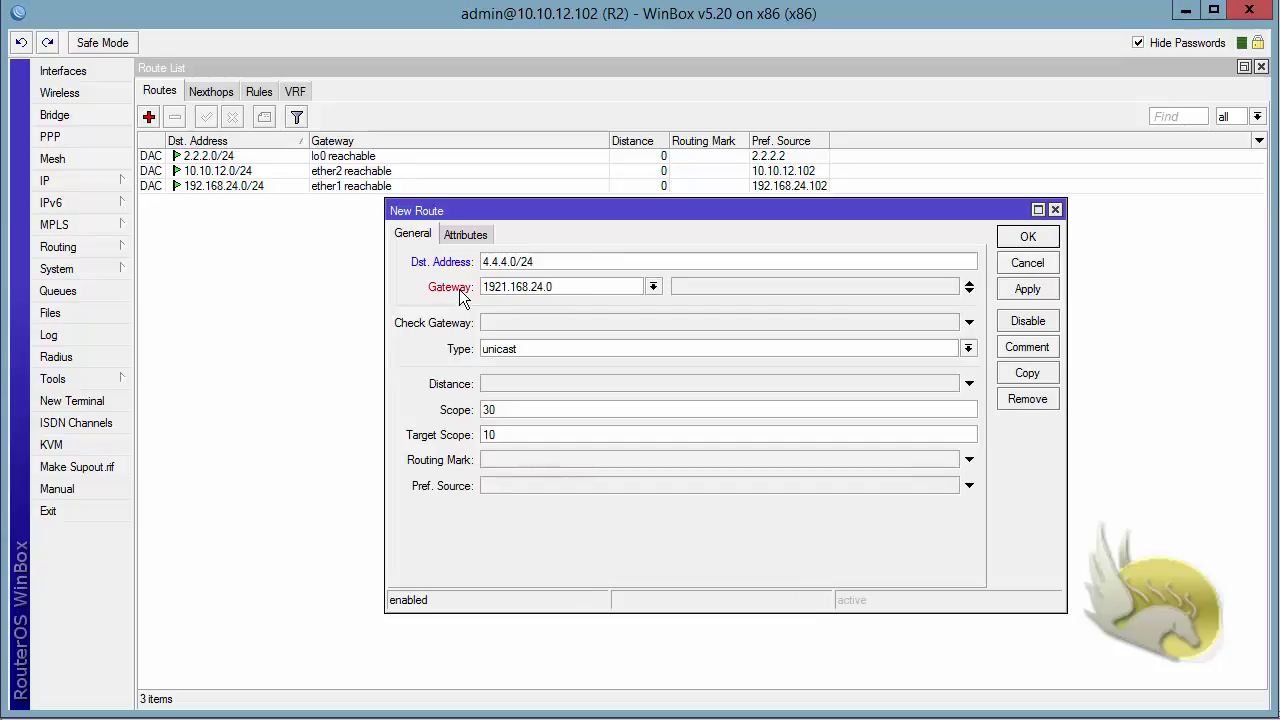
key("BackSpace")
type("104")
left_click(1012, 240)
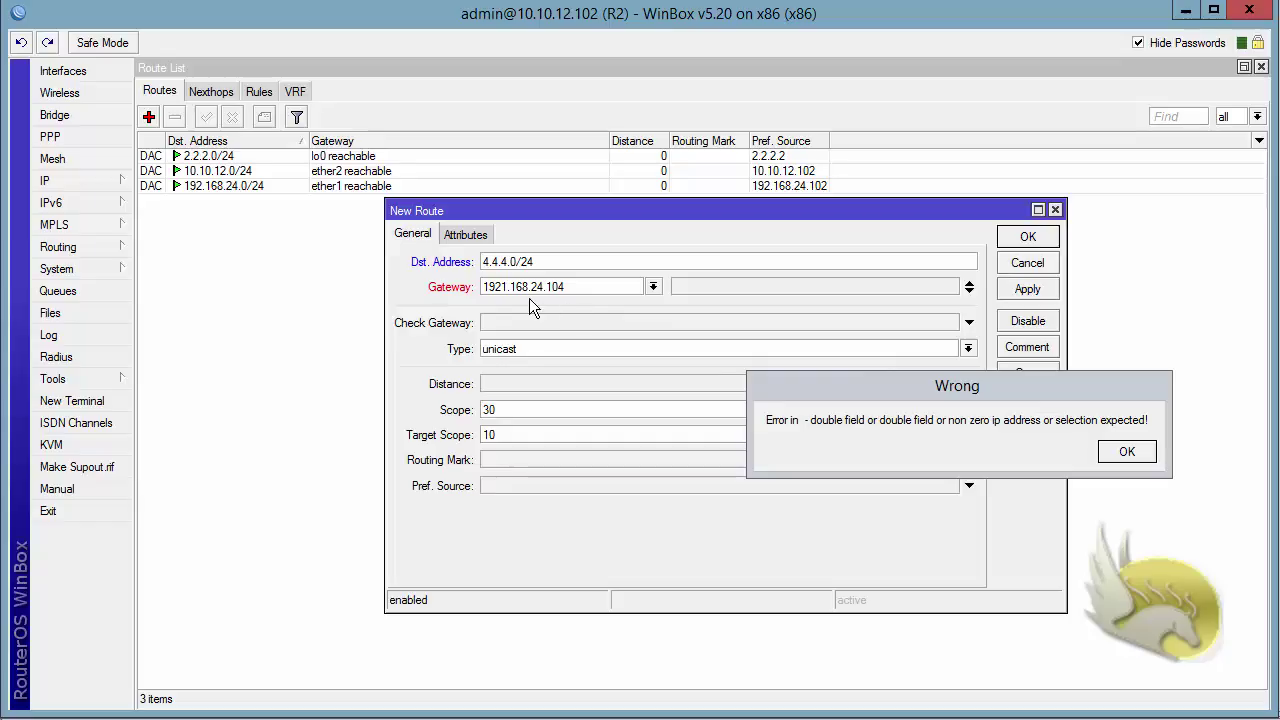
left_click(1124, 452)
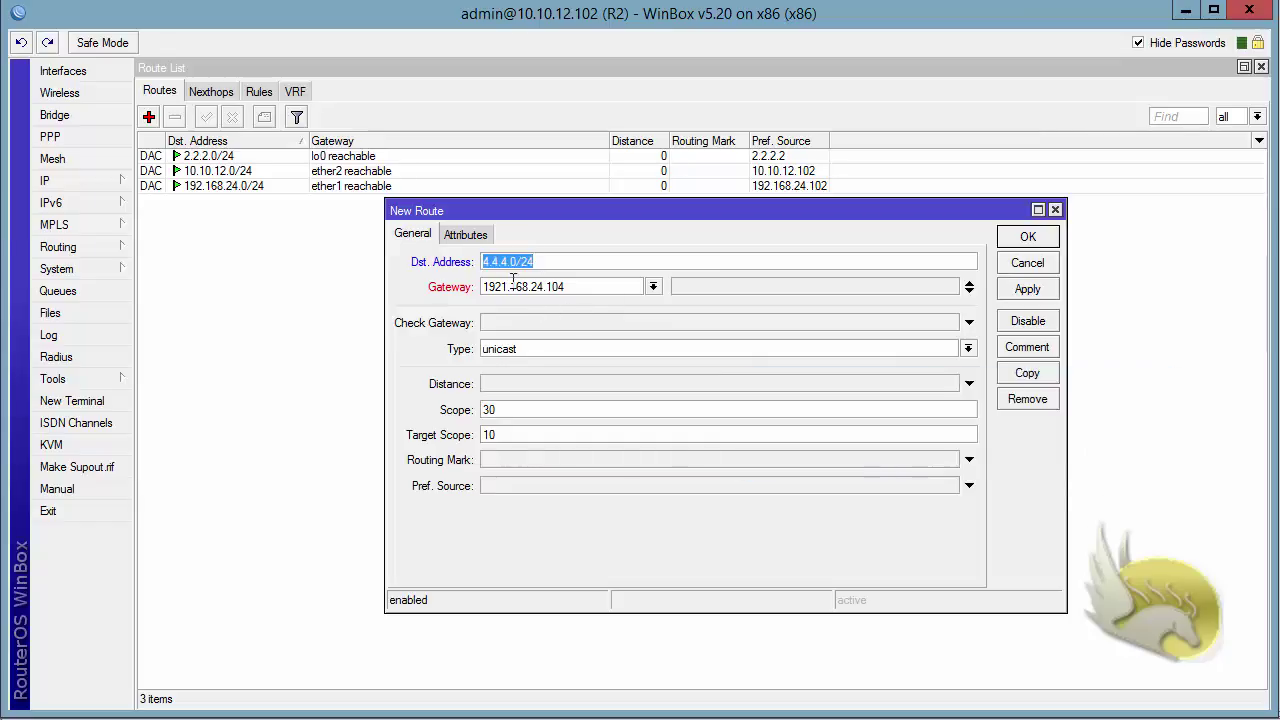
left_click(508, 286)
key("BackSpace")
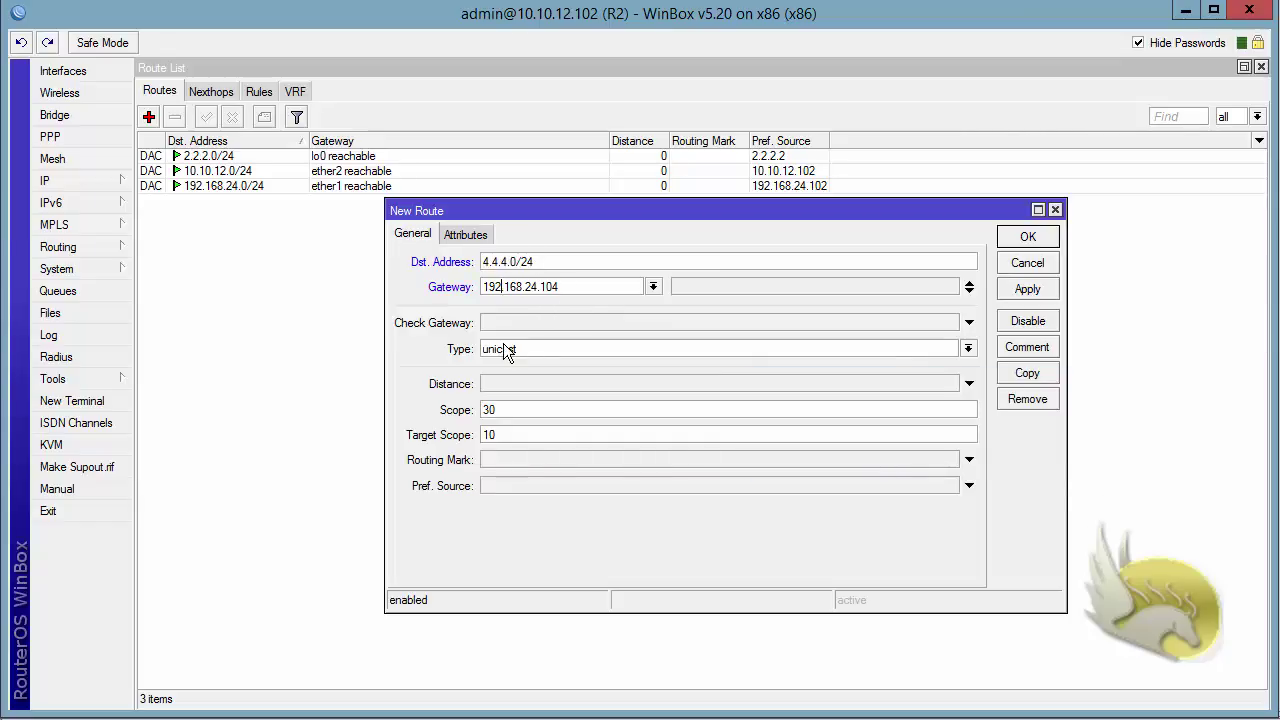
left_click(1027, 237)
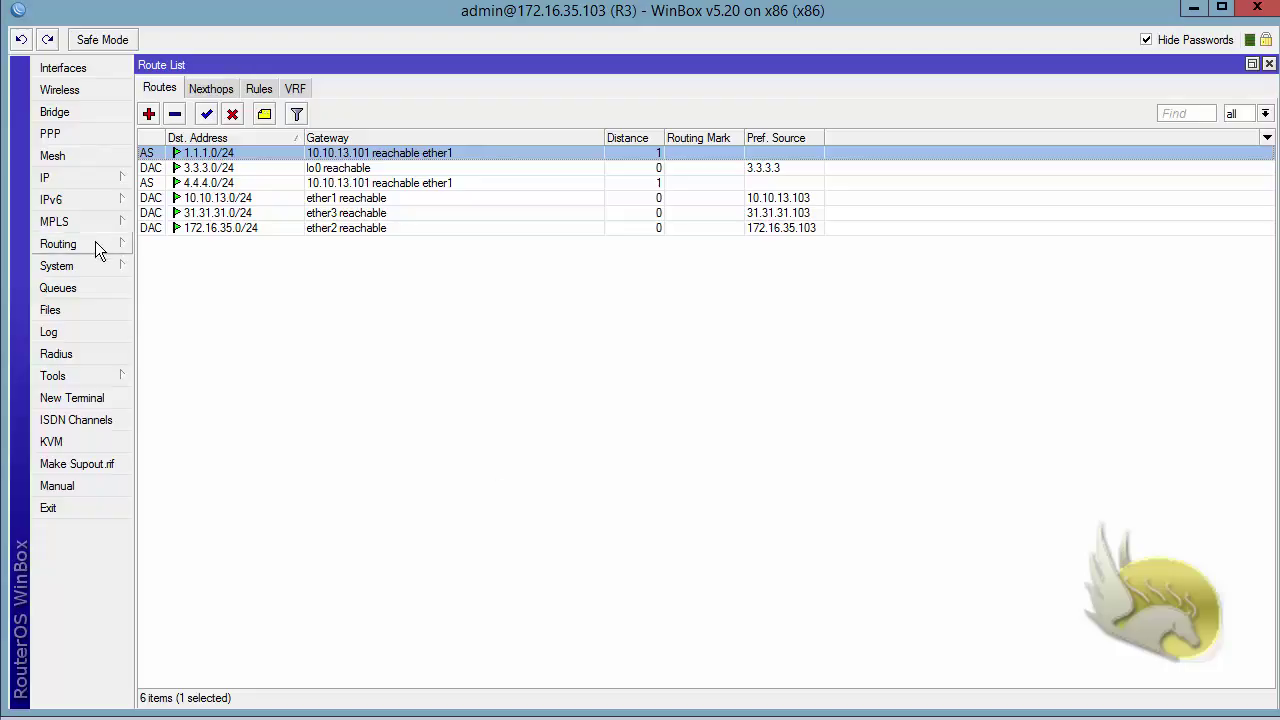
Step: In R3's WinBox window, ping 4.4.4.4 twice with the default source address and close the ping tool
left_click(100, 373)
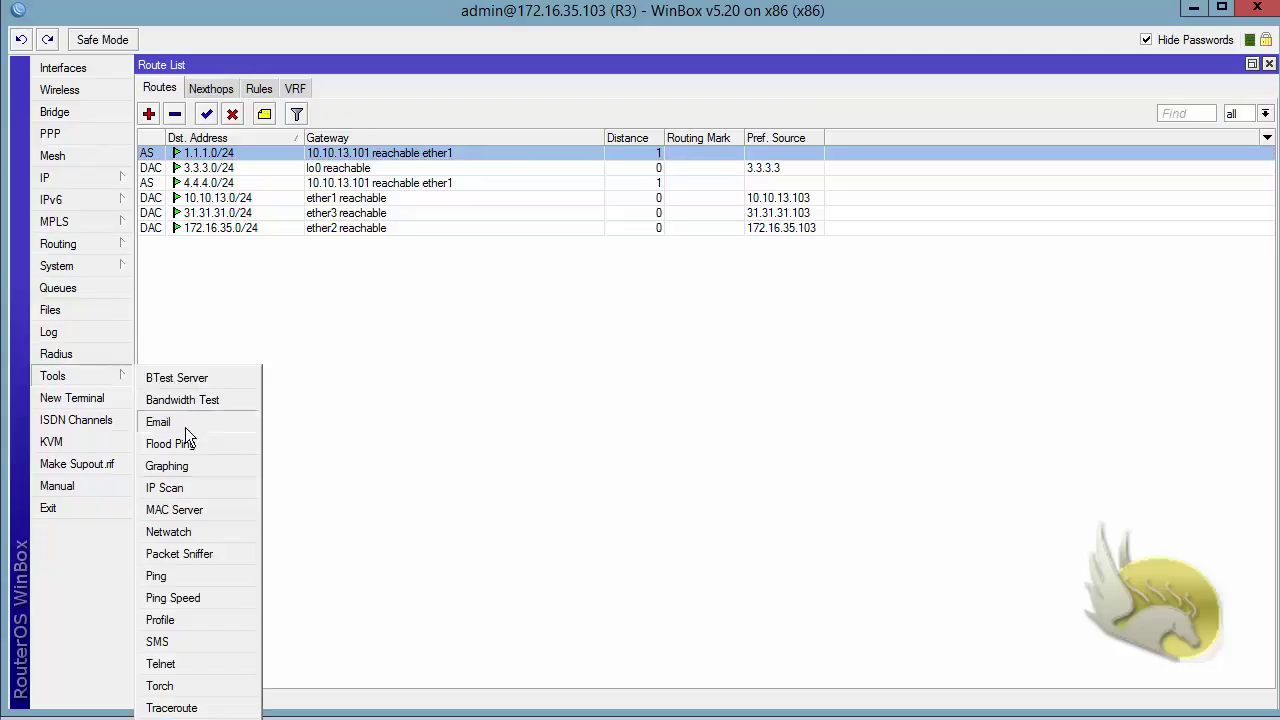
left_click(194, 576)
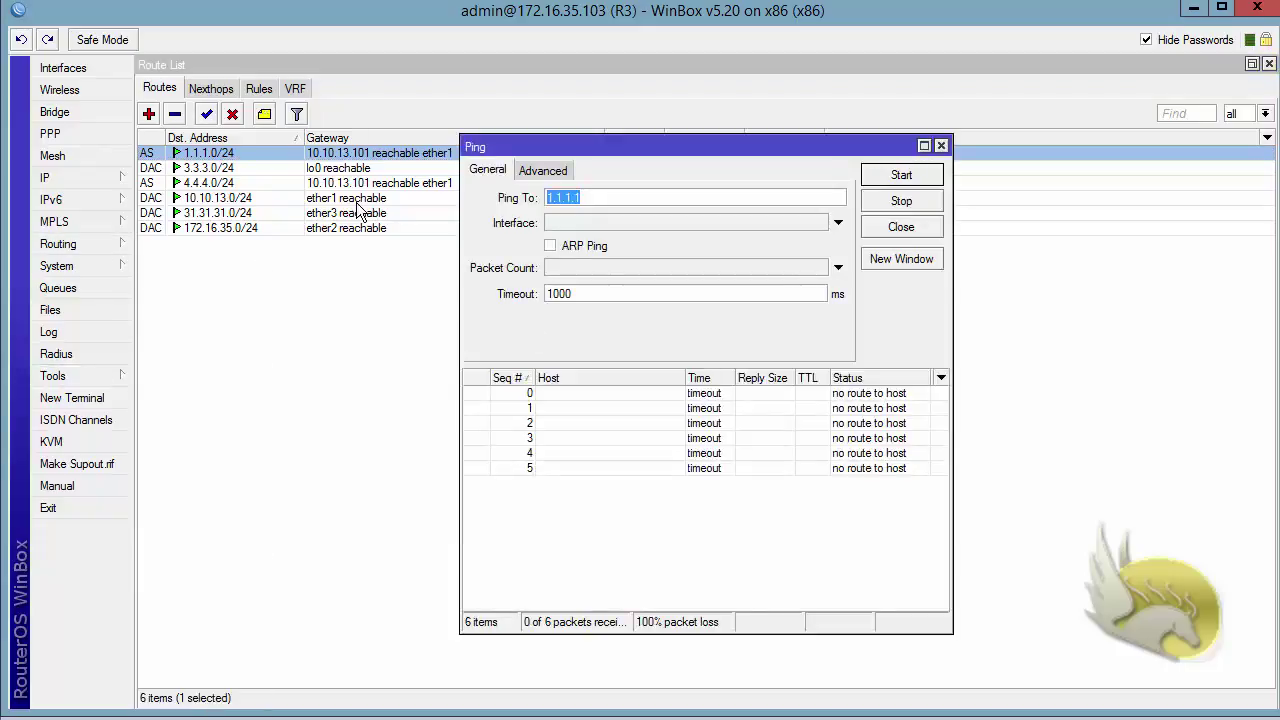
type("4.4.4.4")
left_click(537, 170)
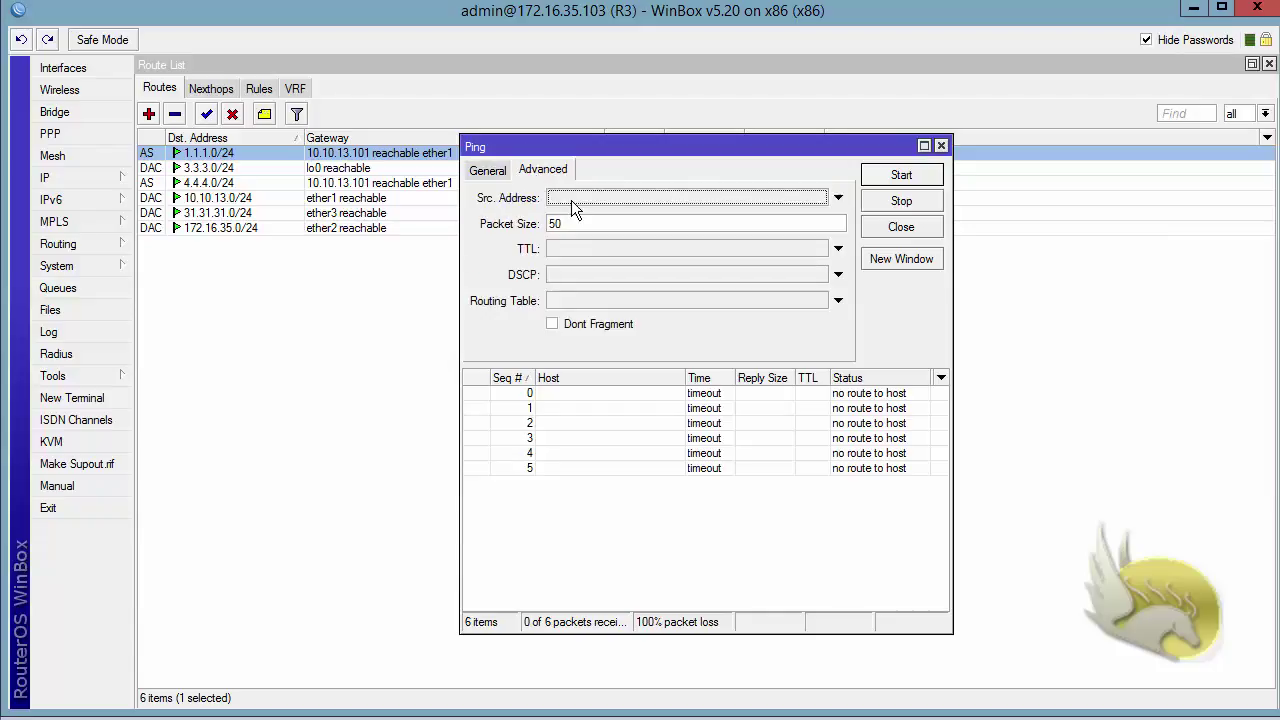
left_click(484, 171)
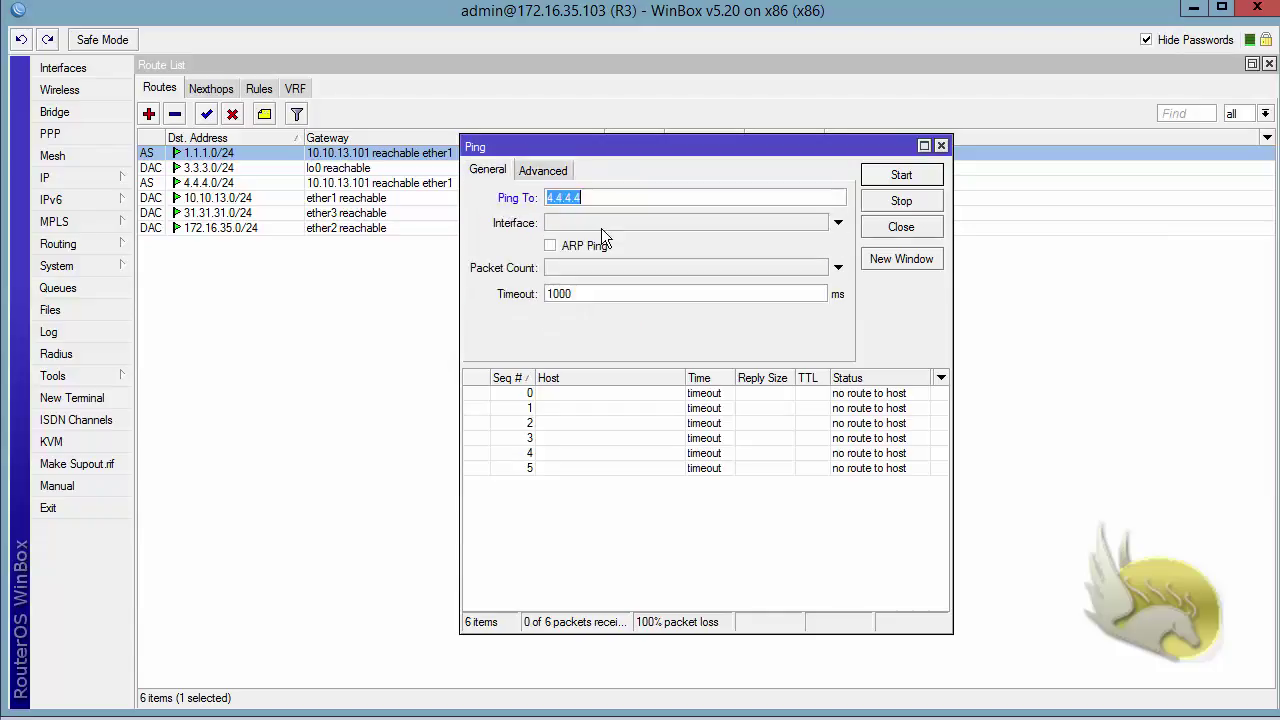
left_click(902, 176)
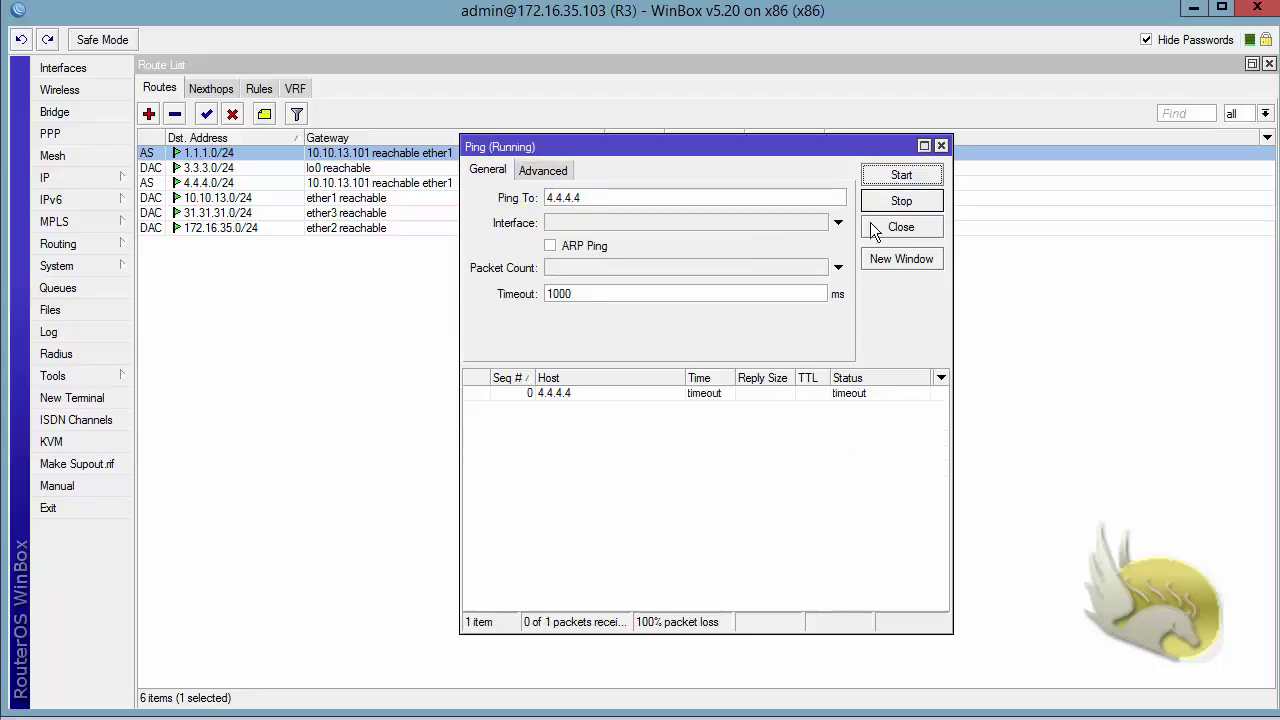
left_click(852, 399)
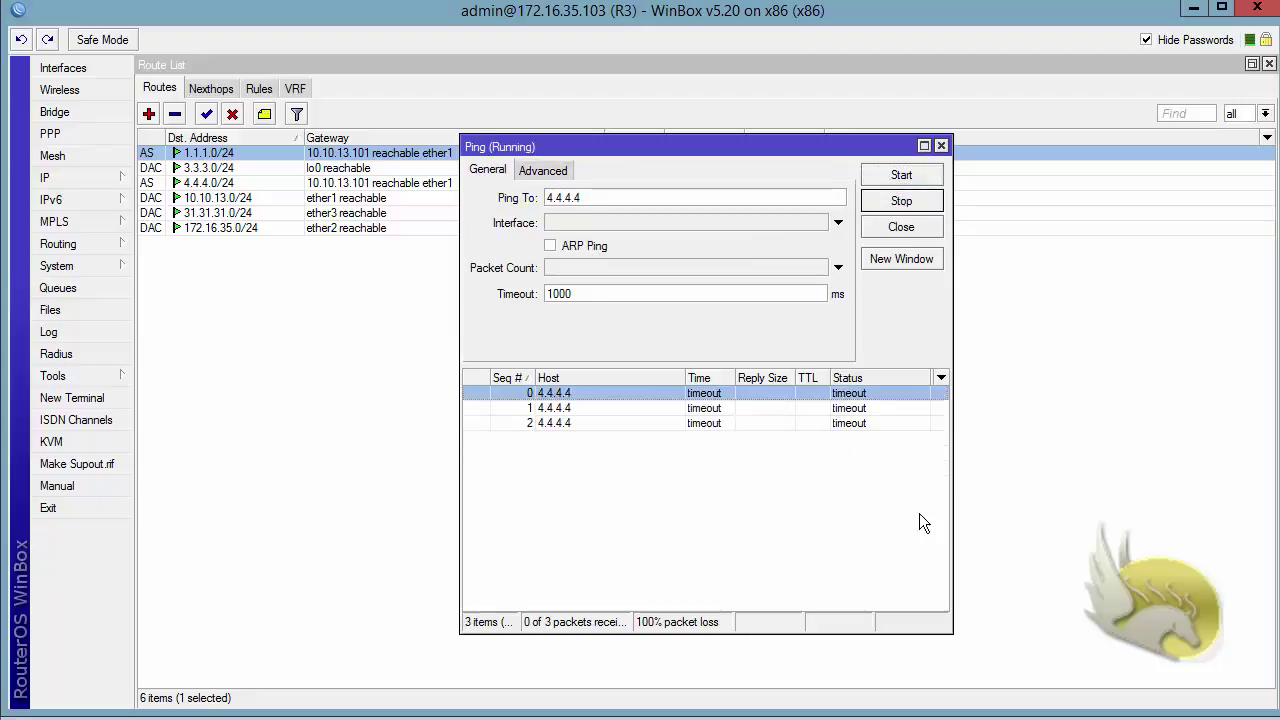
left_click(901, 201)
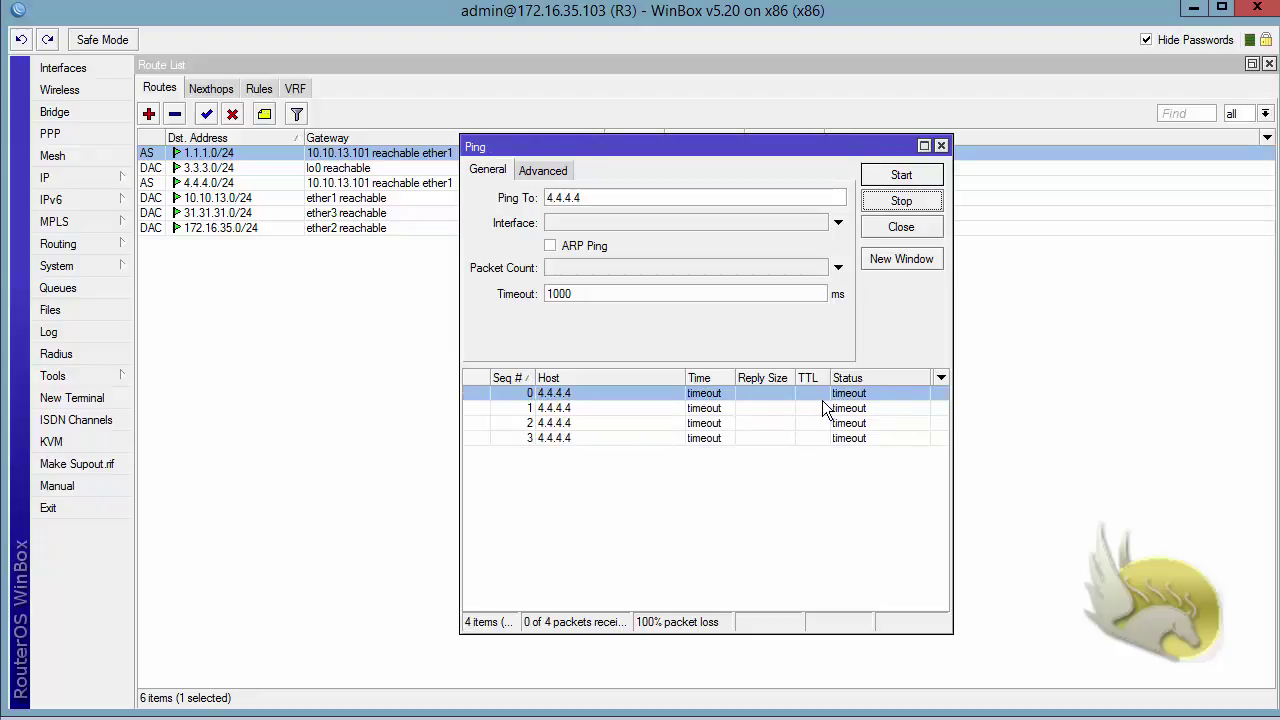
left_click(878, 177)
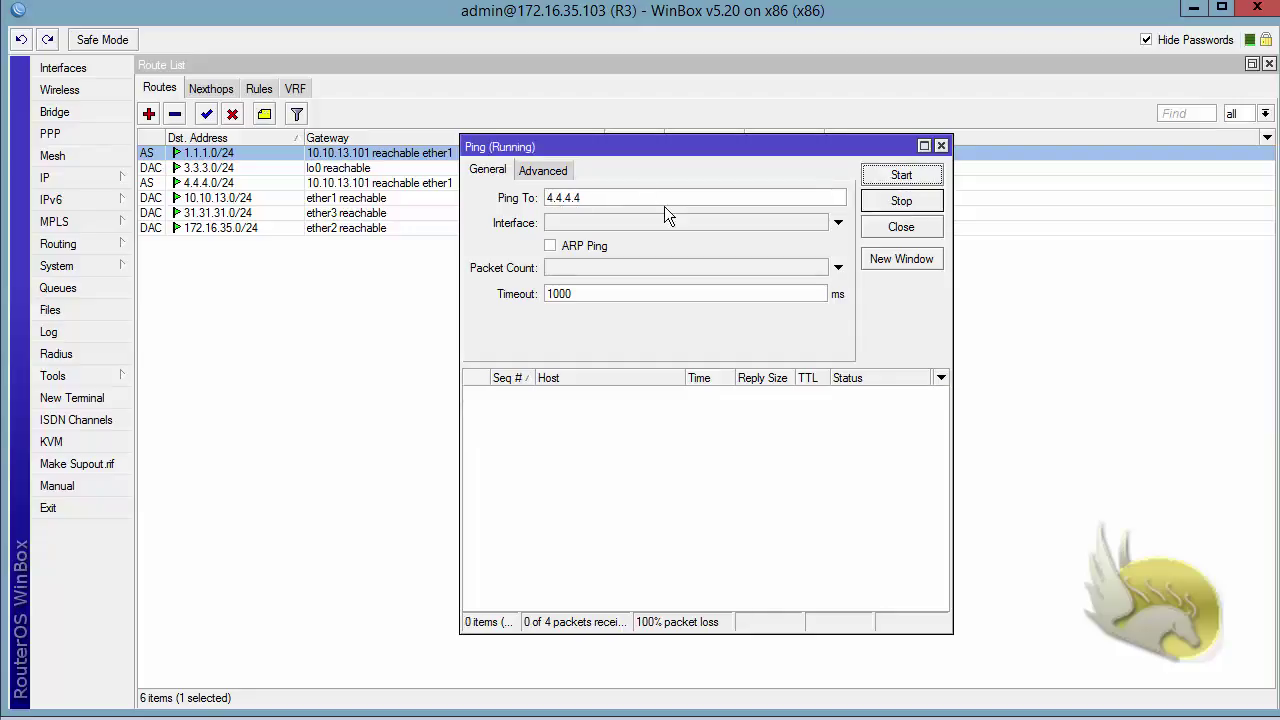
left_click(941, 146)
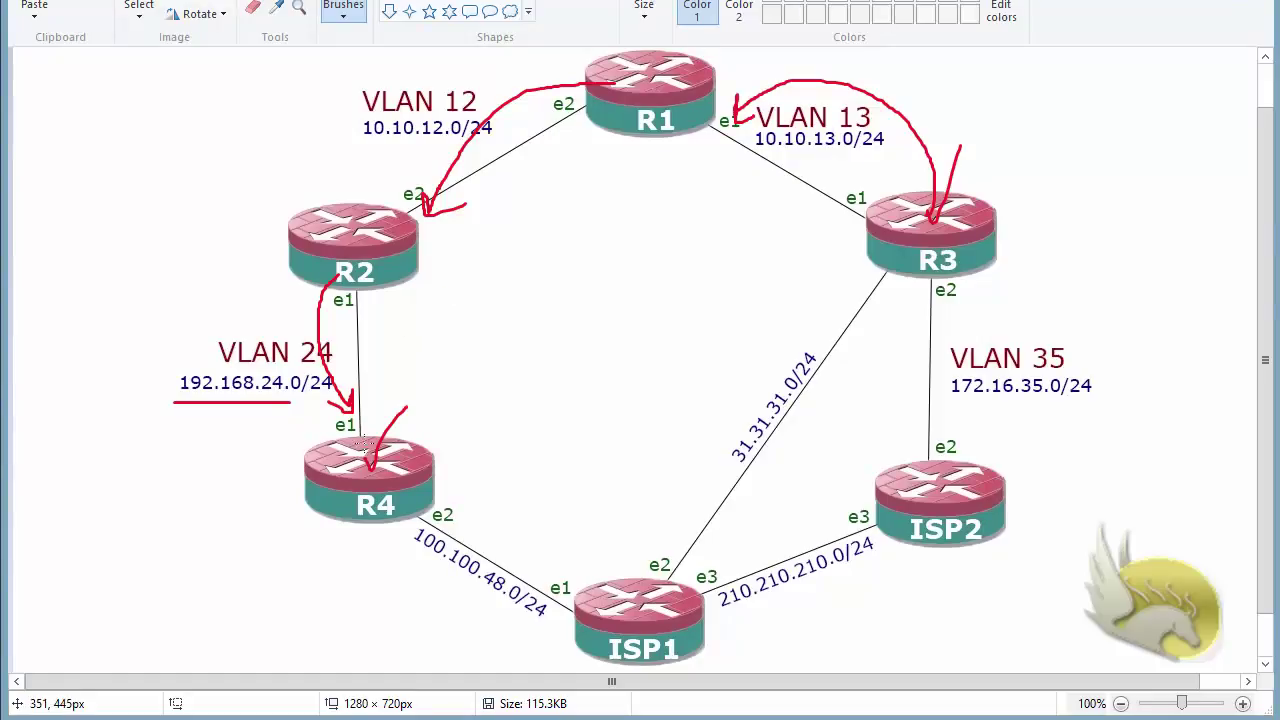
Step: Switch to the network diagram in Paint and draw blue return-path arrows from R4 to R2, R2 to R1, and R1 to R3
mouse_move(365, 445)
left_mouse_down()
mouse_move(430, 371)
mouse_move(400, 310)
mouse_move(372, 306)
left_mouse_up()
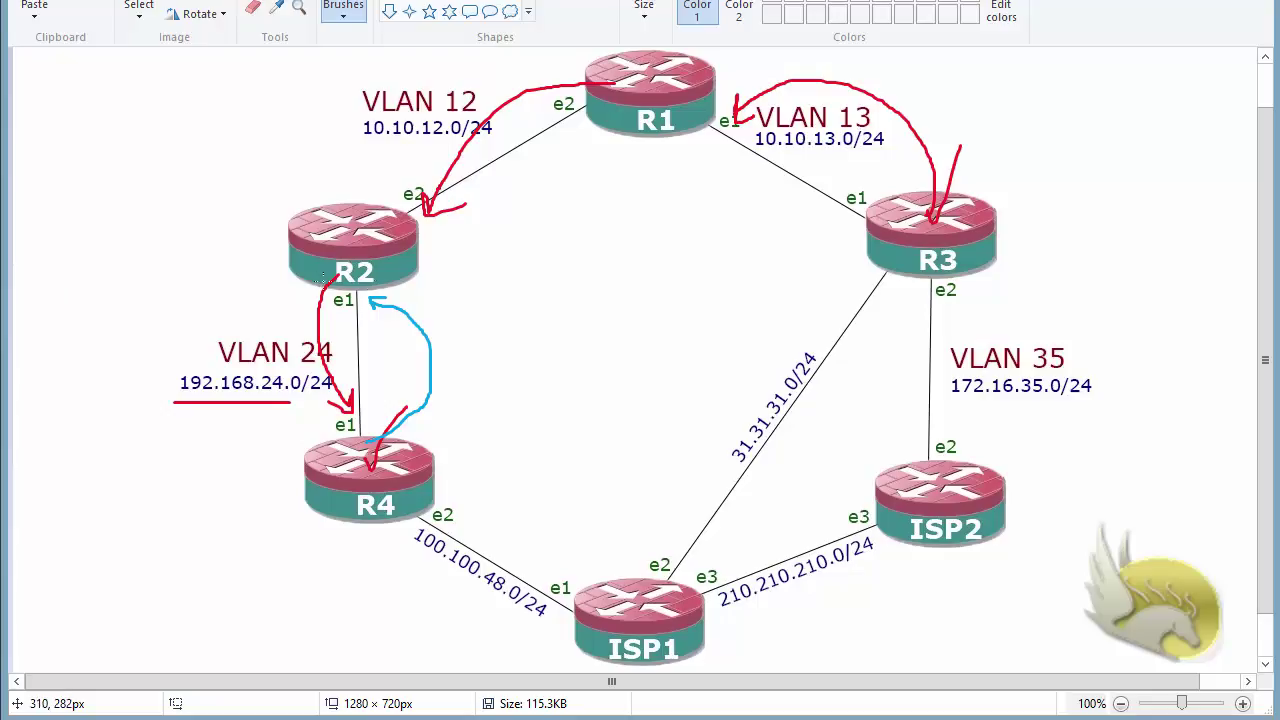
mouse_move(410, 223)
left_mouse_down()
mouse_move(472, 227)
mouse_move(585, 168)
mouse_move(593, 126)
mouse_move(604, 142)
left_mouse_up()
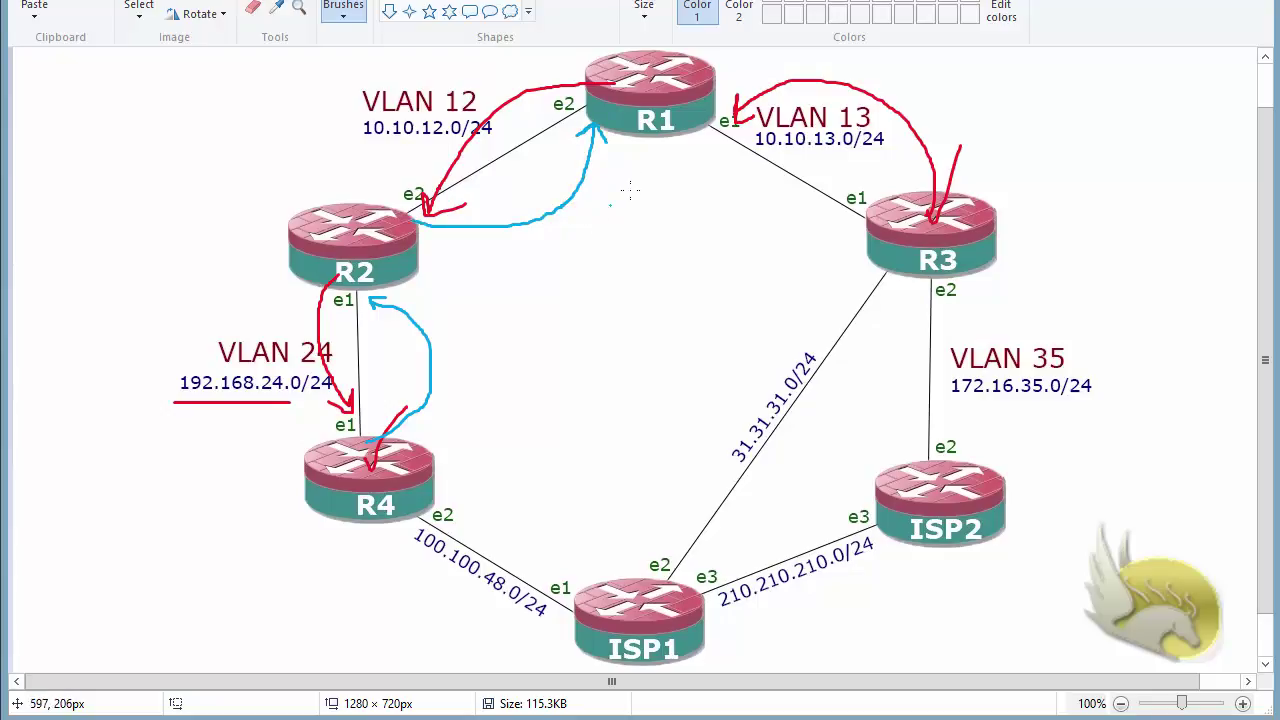
mouse_move(697, 124)
left_mouse_down()
mouse_move(756, 218)
mouse_move(857, 231)
mouse_move(843, 262)
left_mouse_up()
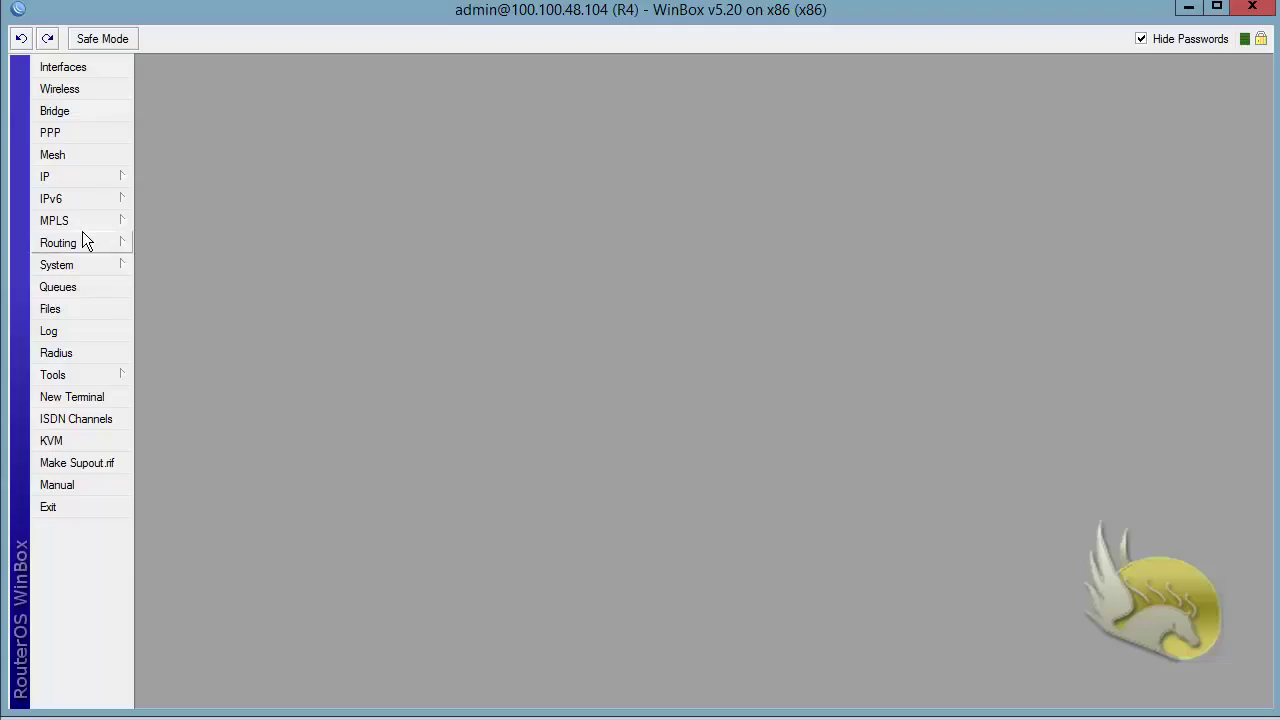
Step: In R4's WinBox window, add a static route to 3.3.3.0/24 with gateway 192.168.24.102
left_click(100, 180)
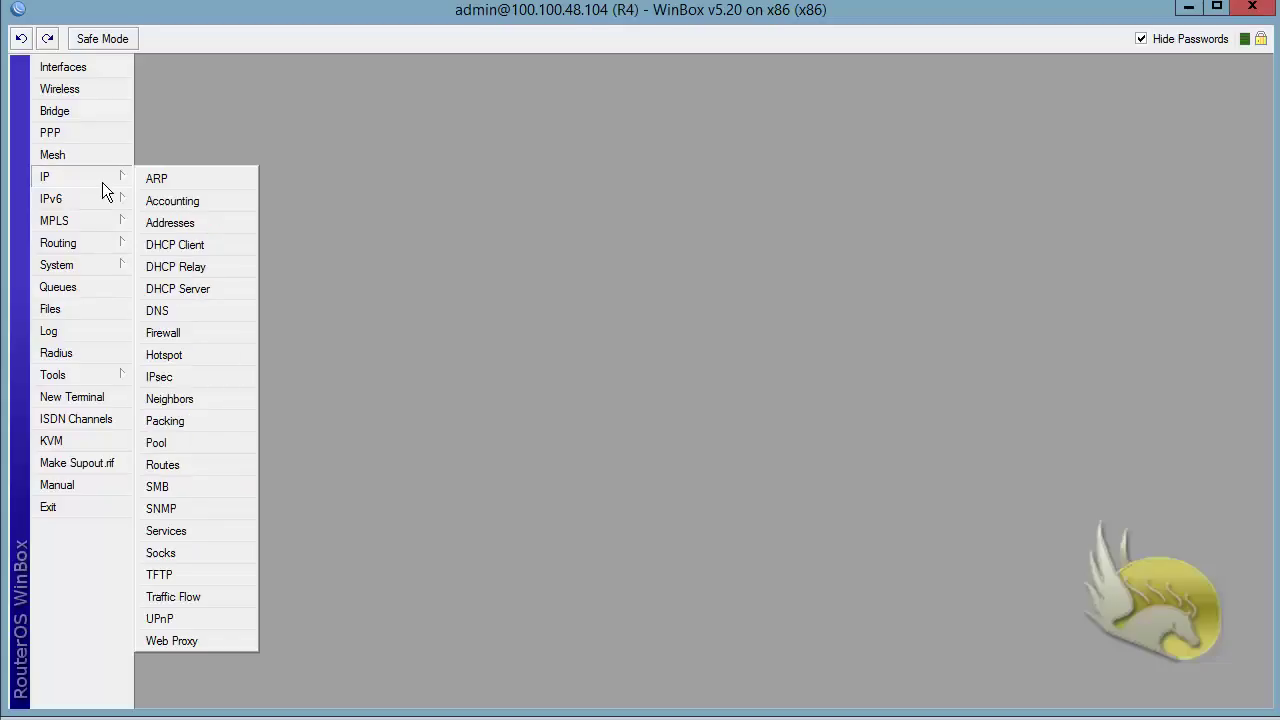
left_click(205, 466)
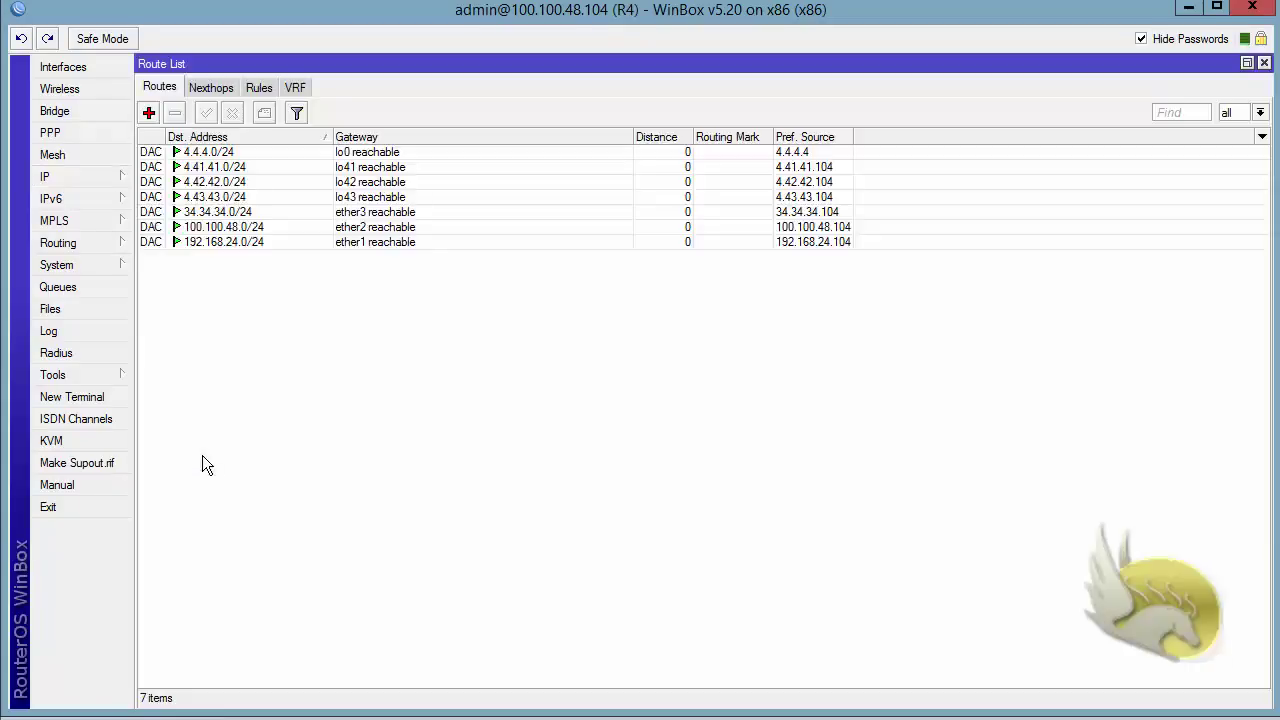
left_click(148, 112)
type("3.")
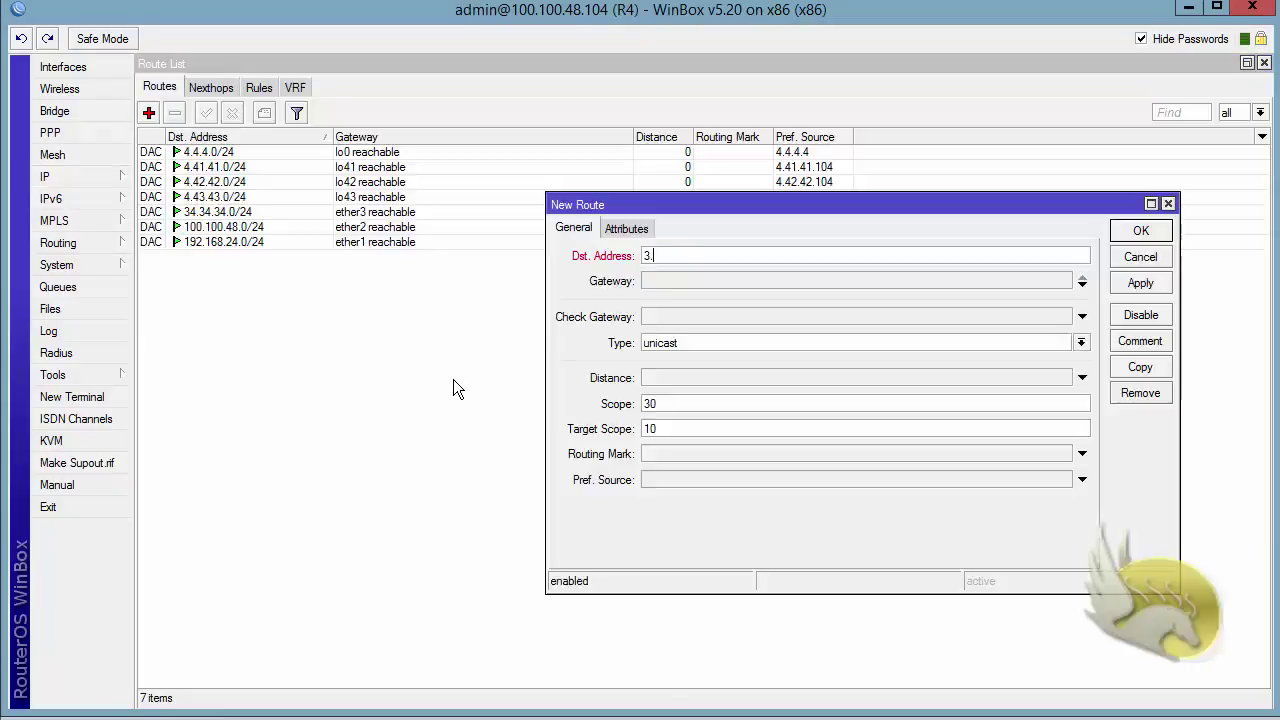
type("3.3.0/24")
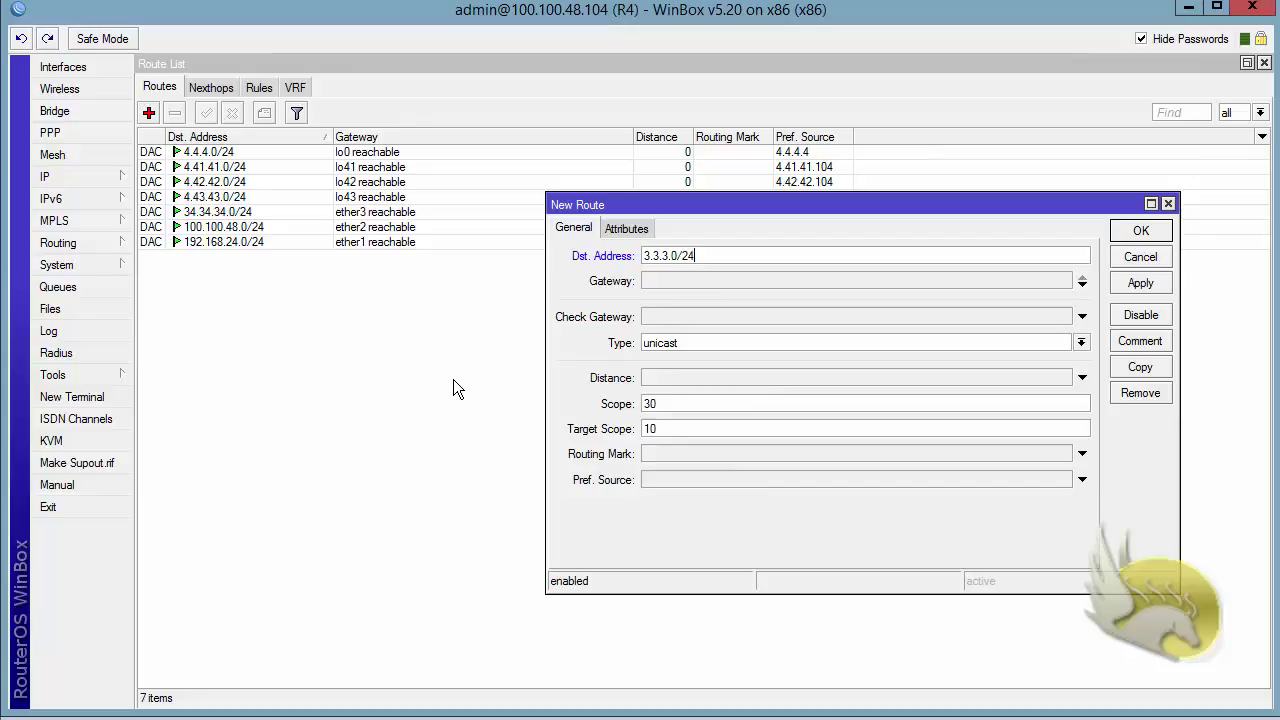
left_click(766, 283)
left_click_drag(766, 283, 537, 313)
type("192.168")
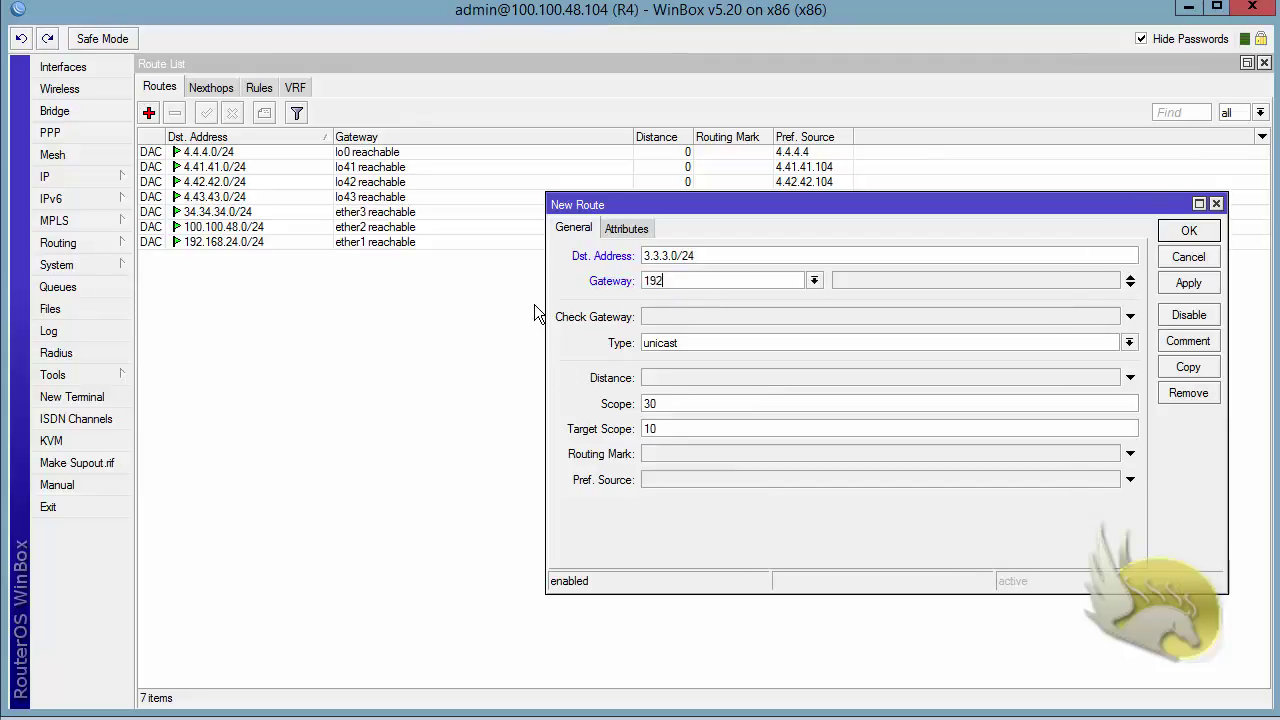
type(".2 4.102")
left_click(1187, 231)
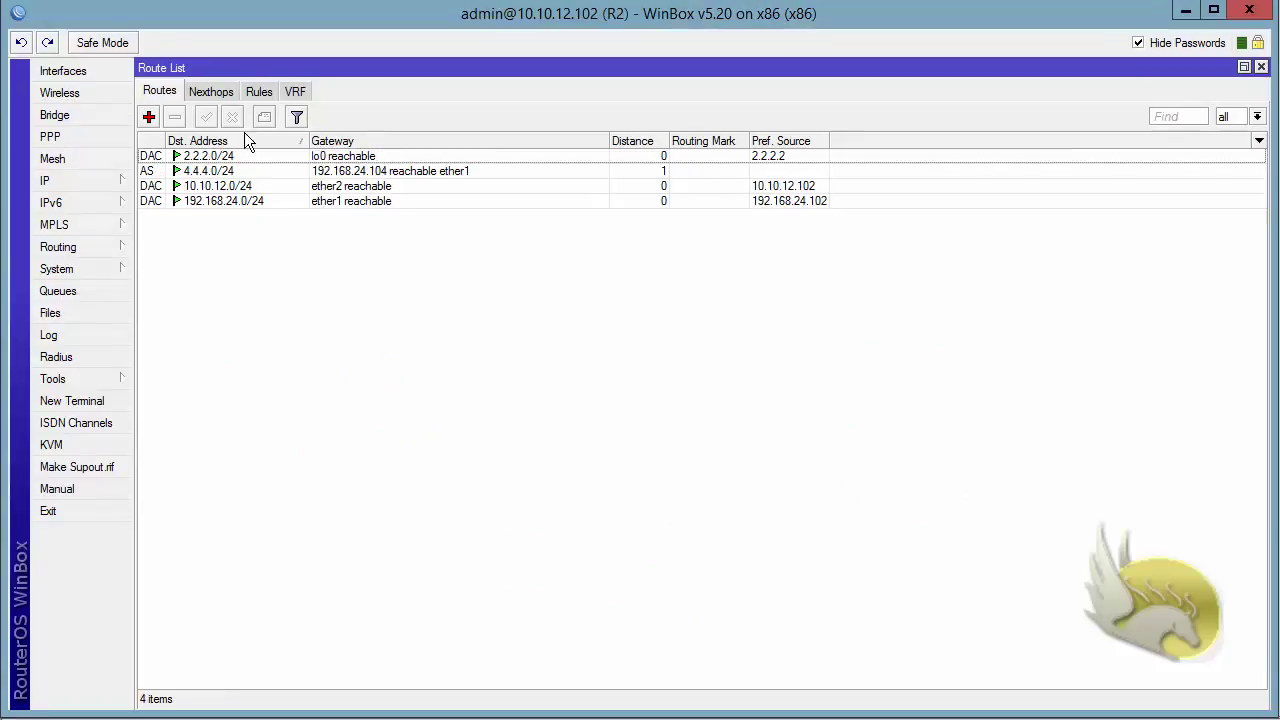
Step: In R2's WinBox window, add a static route to 3.3.3.0/24 with gateway 10.10.12.101
left_click(149, 117)
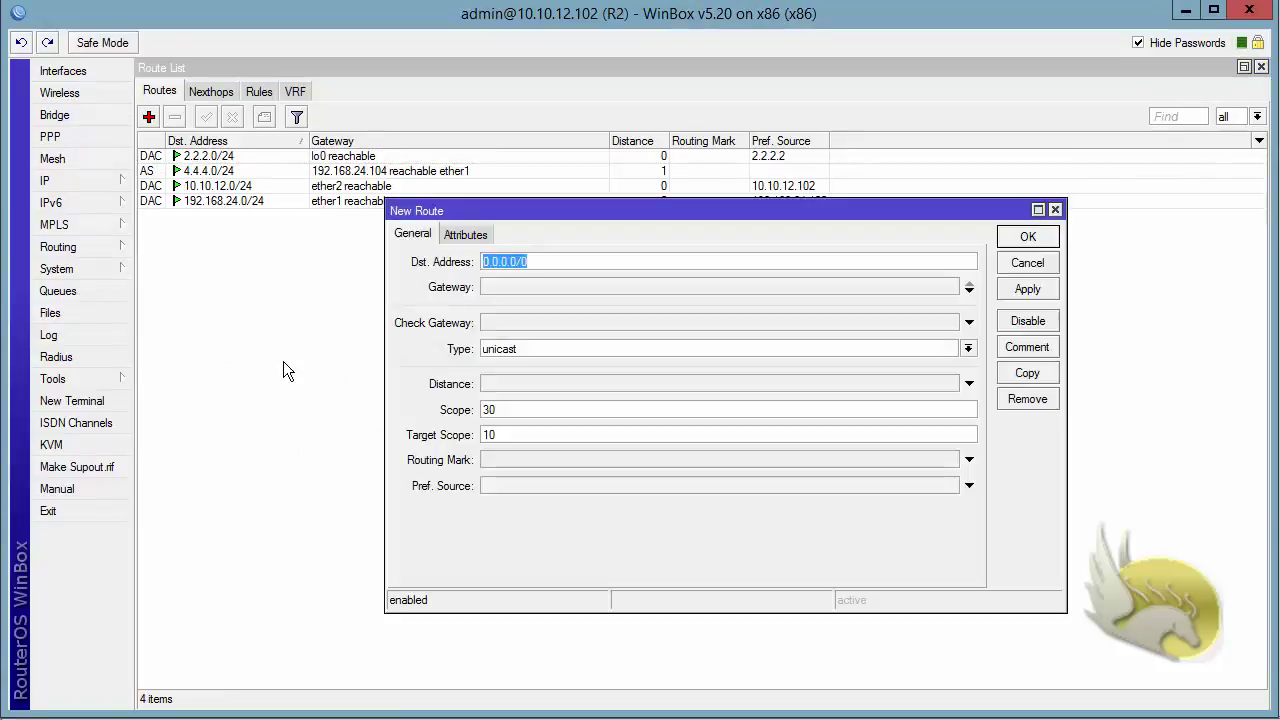
type("3.3.3.0/24")
left_click(513, 287)
type("0.0.0.0")
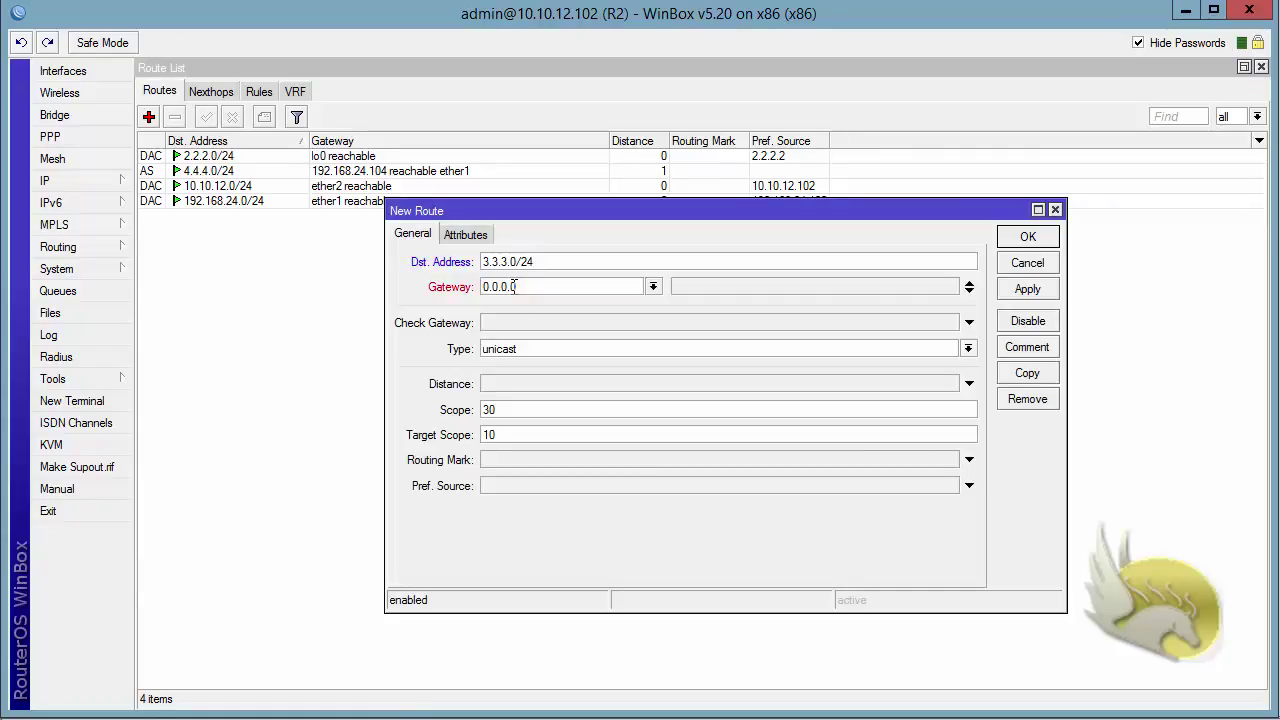
double_click(503, 287)
type("10.10.12.101")
left_click(1010, 240)
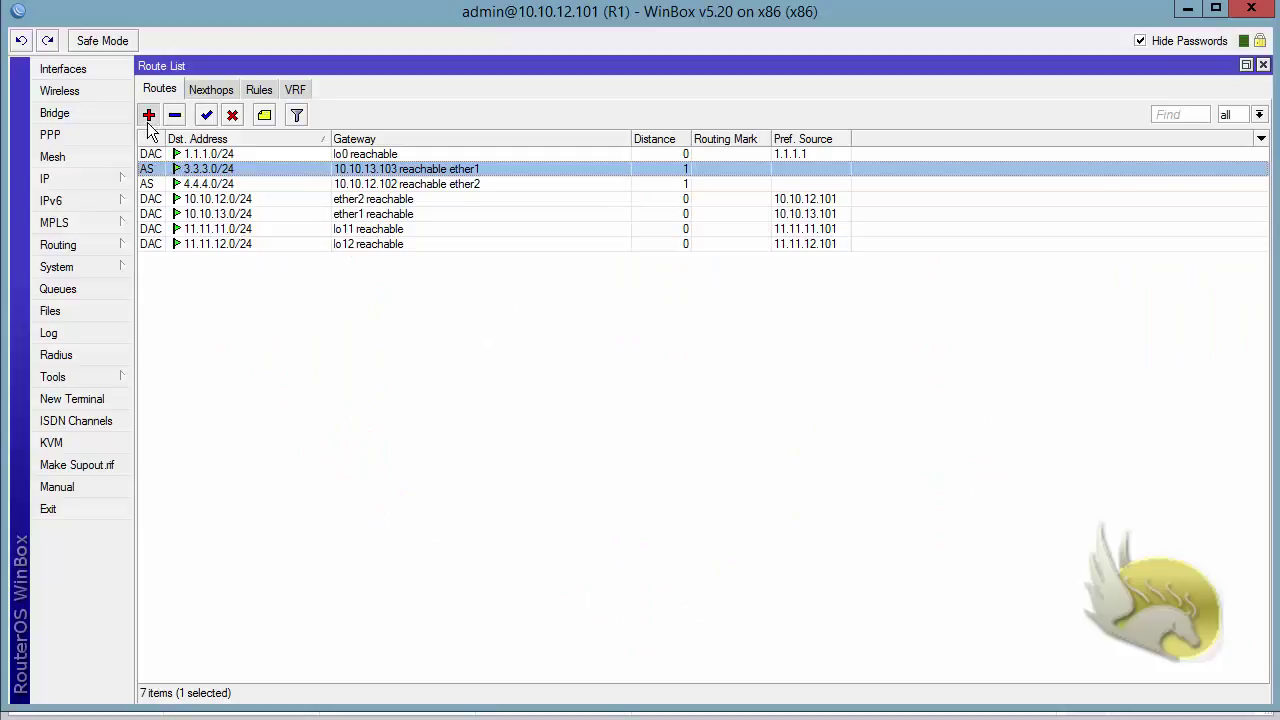
left_click(148, 115)
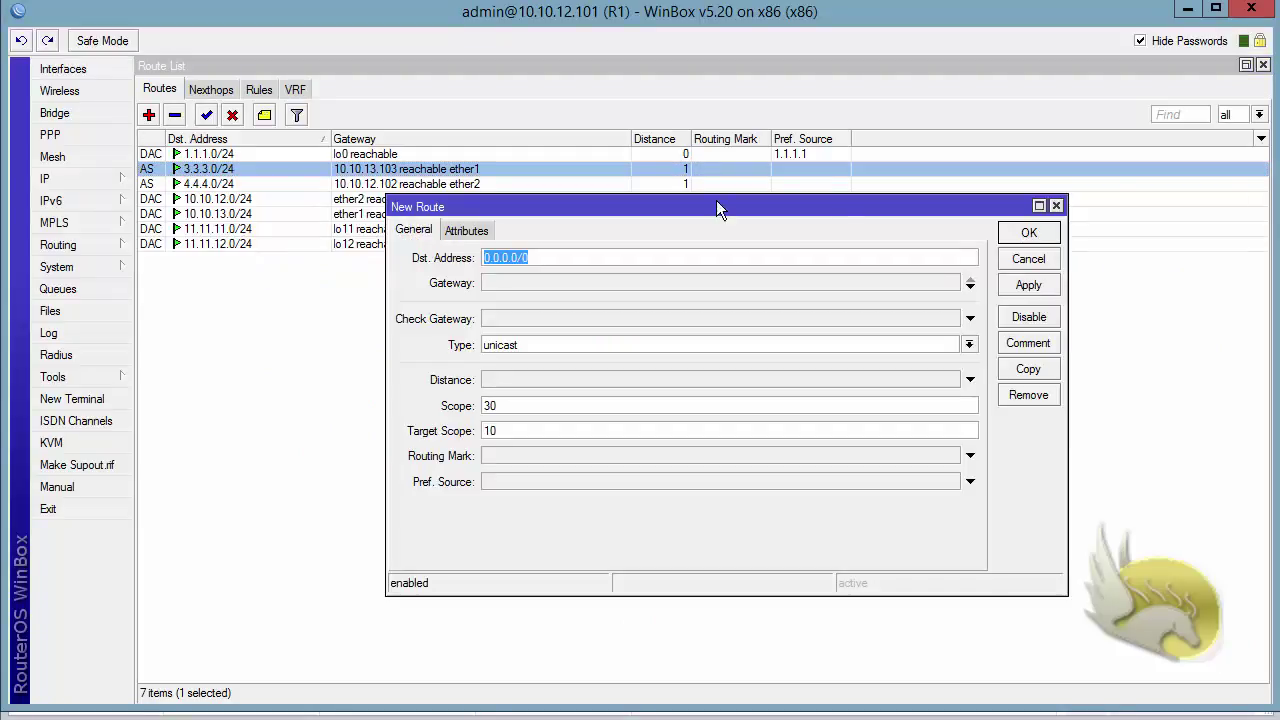
left_click(1055, 207)
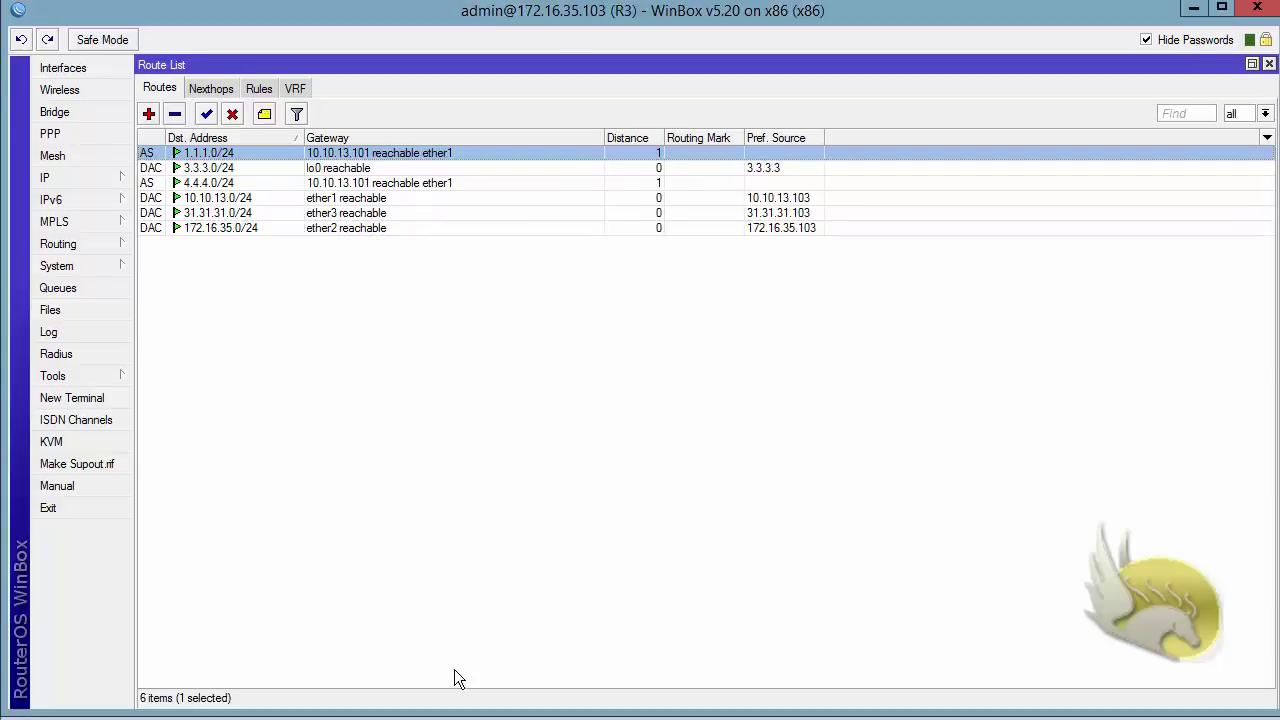
Step: In R3's WinBox window, ping 4.4.4.4 again without a source address and stop the test
left_click(103, 380)
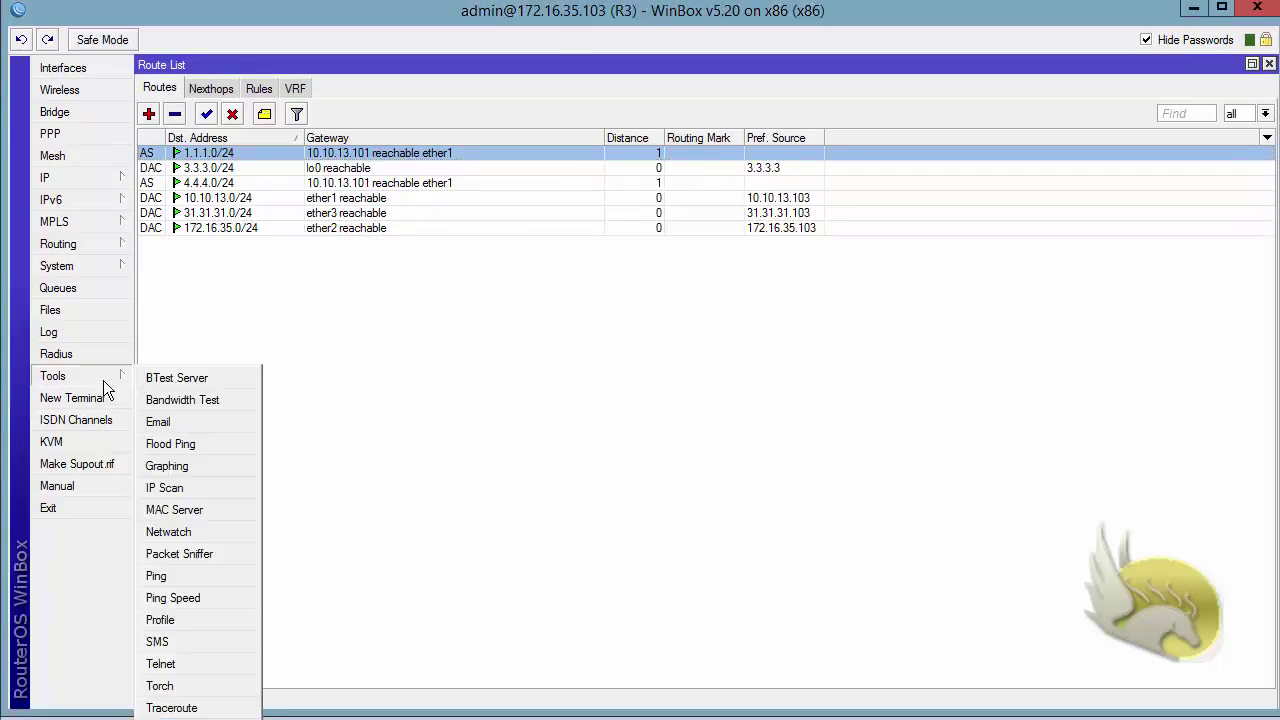
left_click(160, 575)
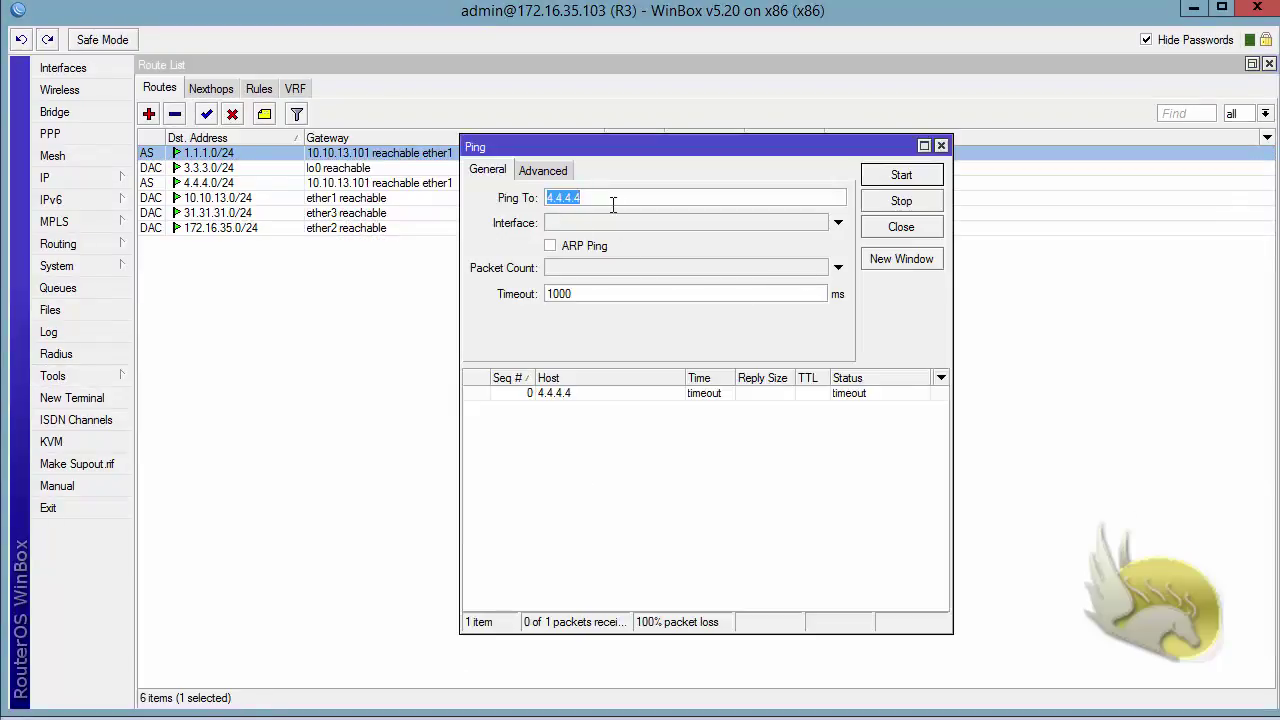
left_click(895, 177)
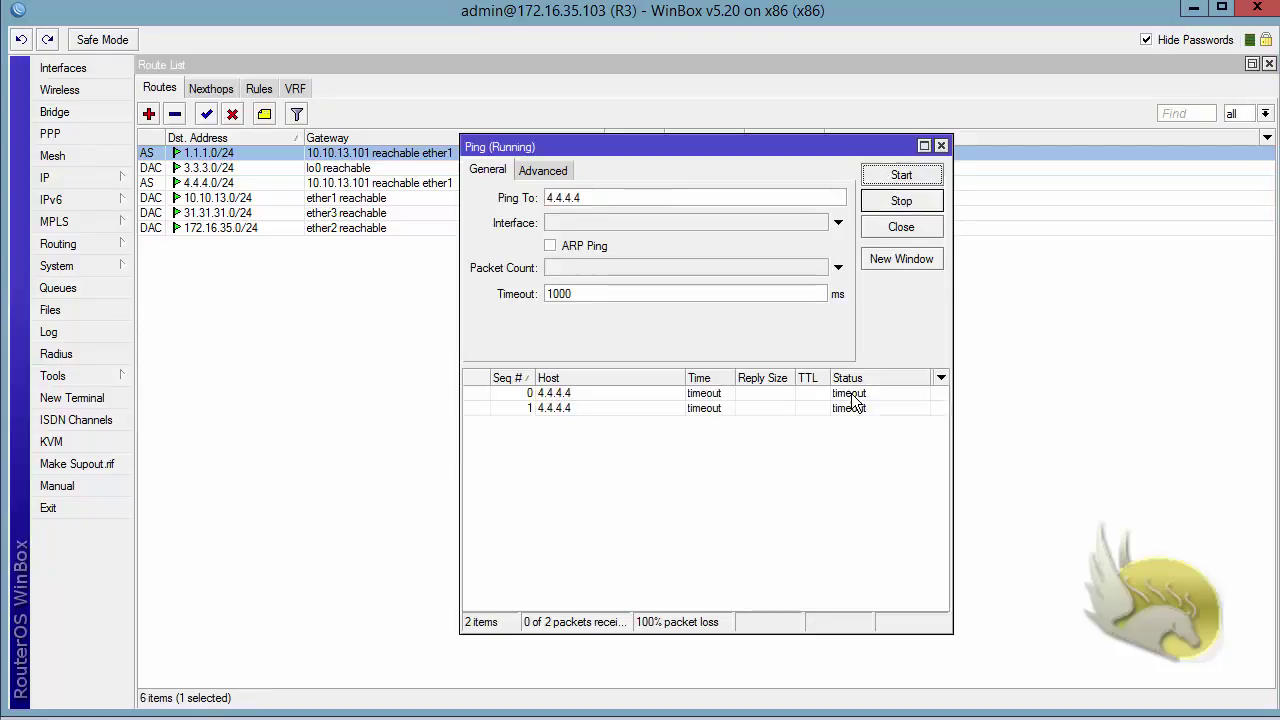
left_click(895, 205)
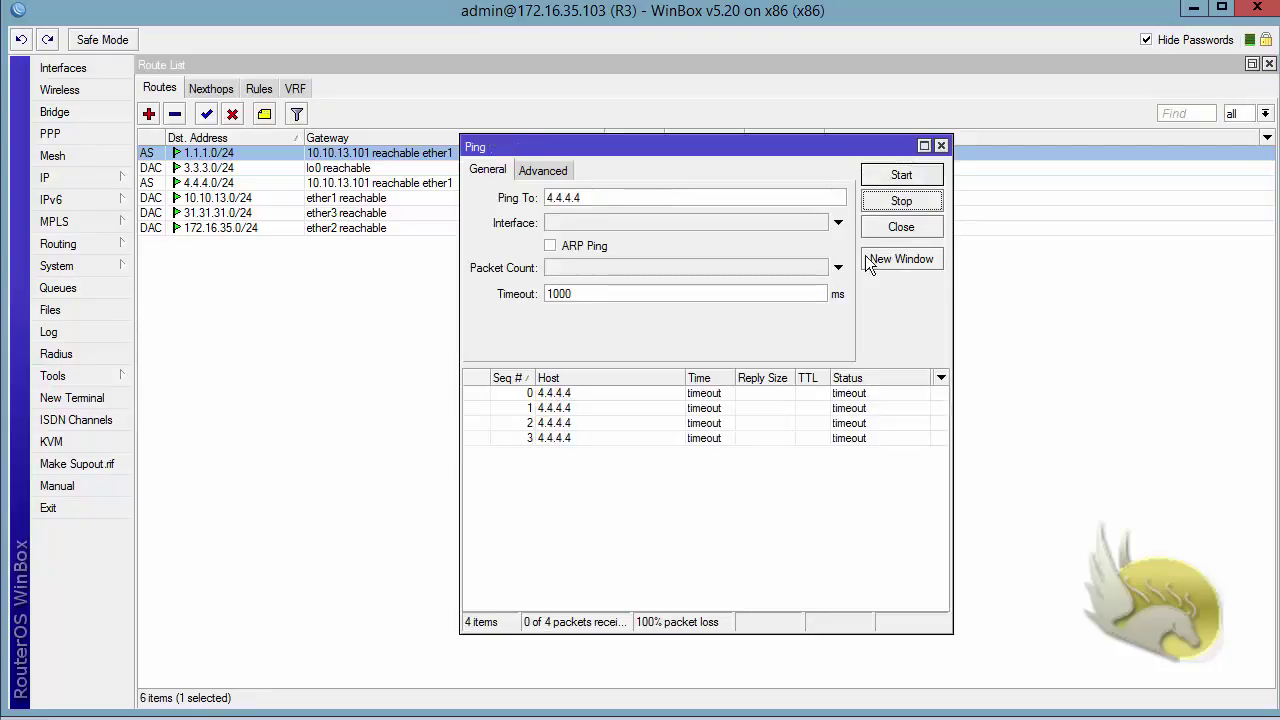
Step: Ping 4.4.4.4 from R3 with source address 3.3.3.3, stop the test, and close the ping tool
left_click(543, 170)
left_click(568, 198)
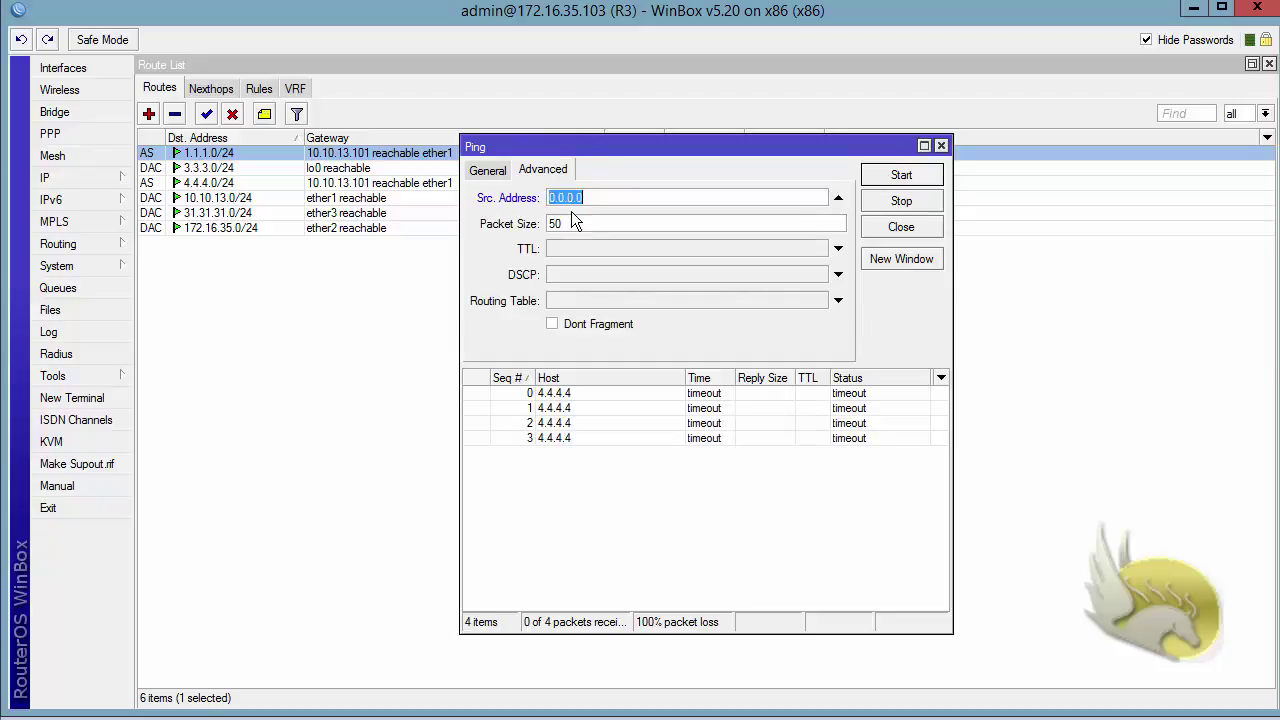
type("3.3.3.3")
left_click(879, 176)
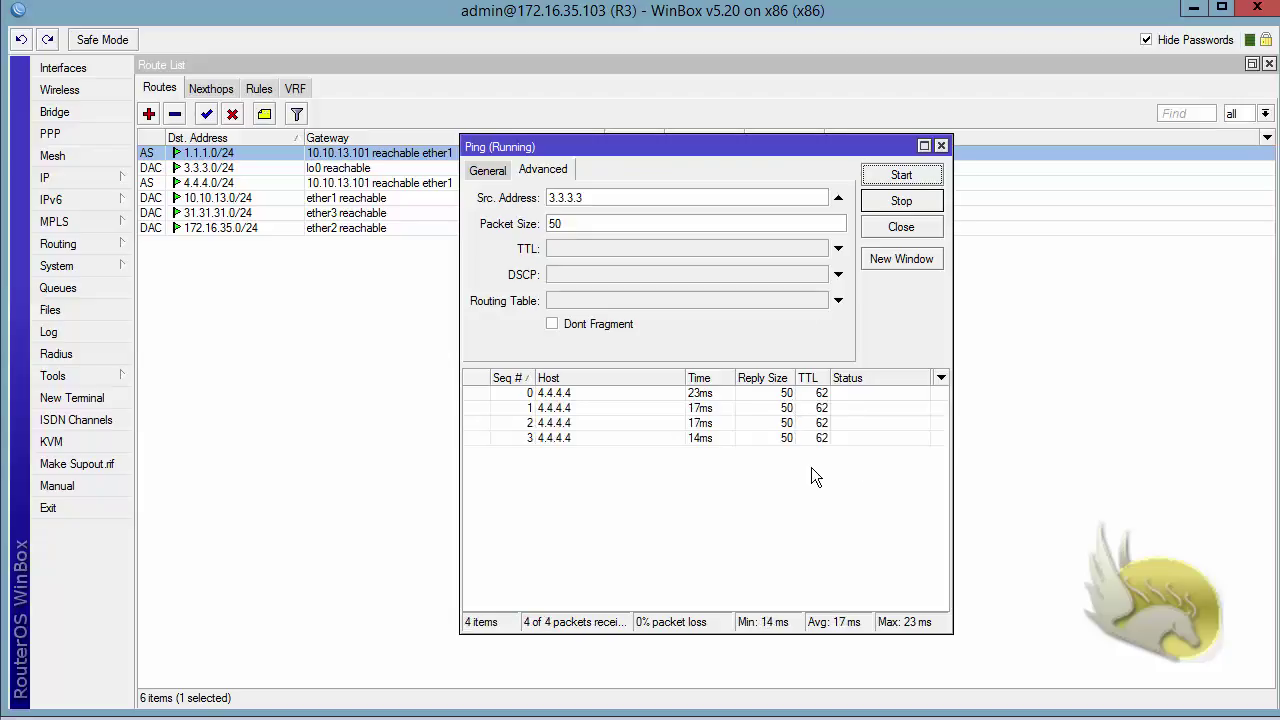
left_click(879, 207)
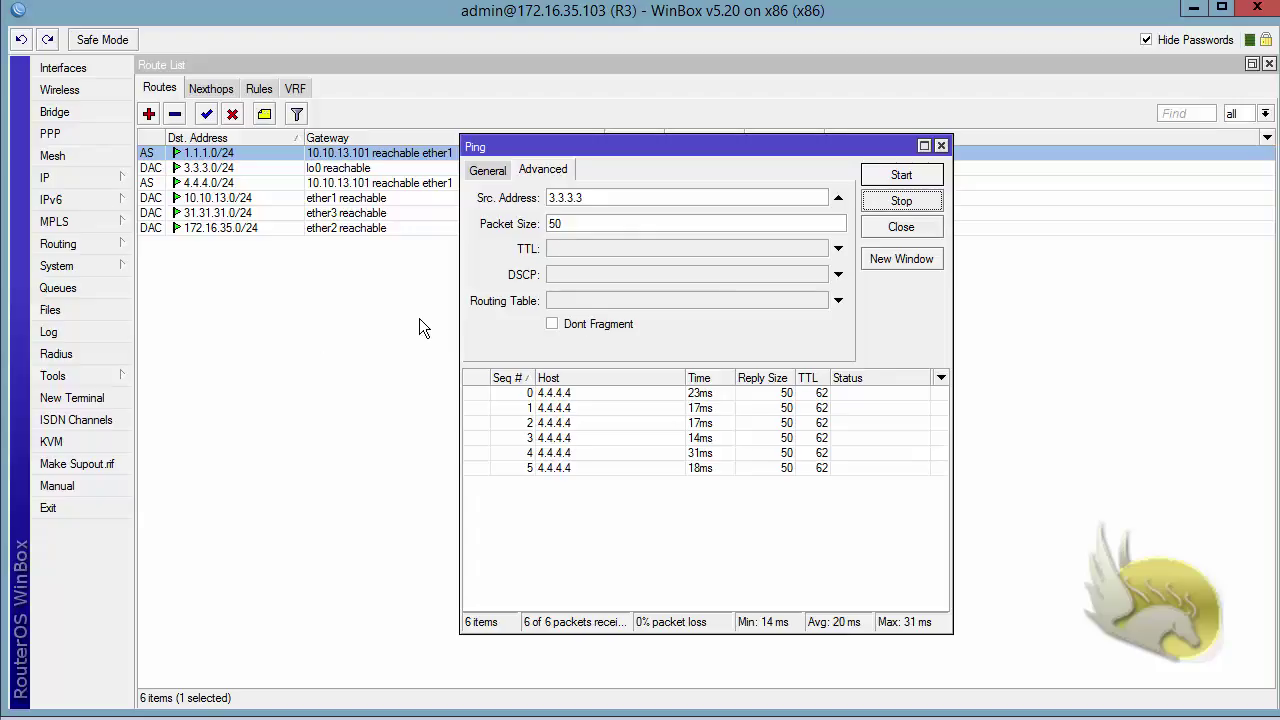
left_click(889, 229)
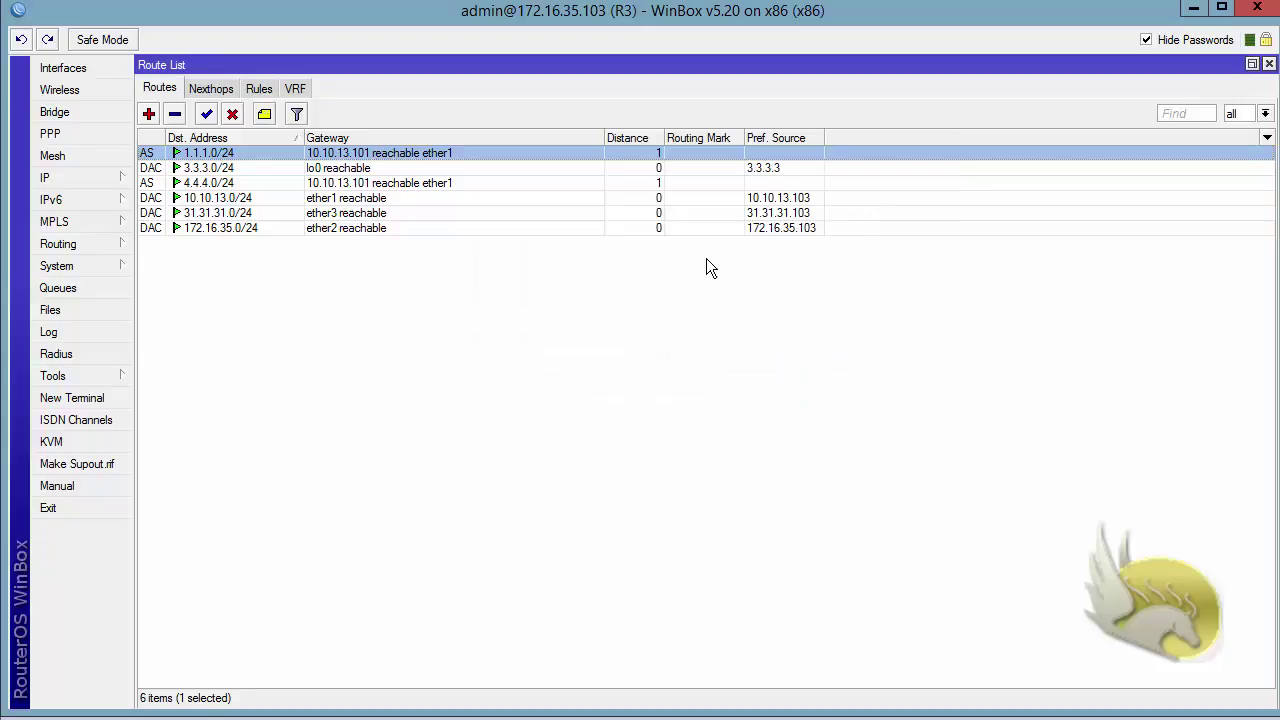